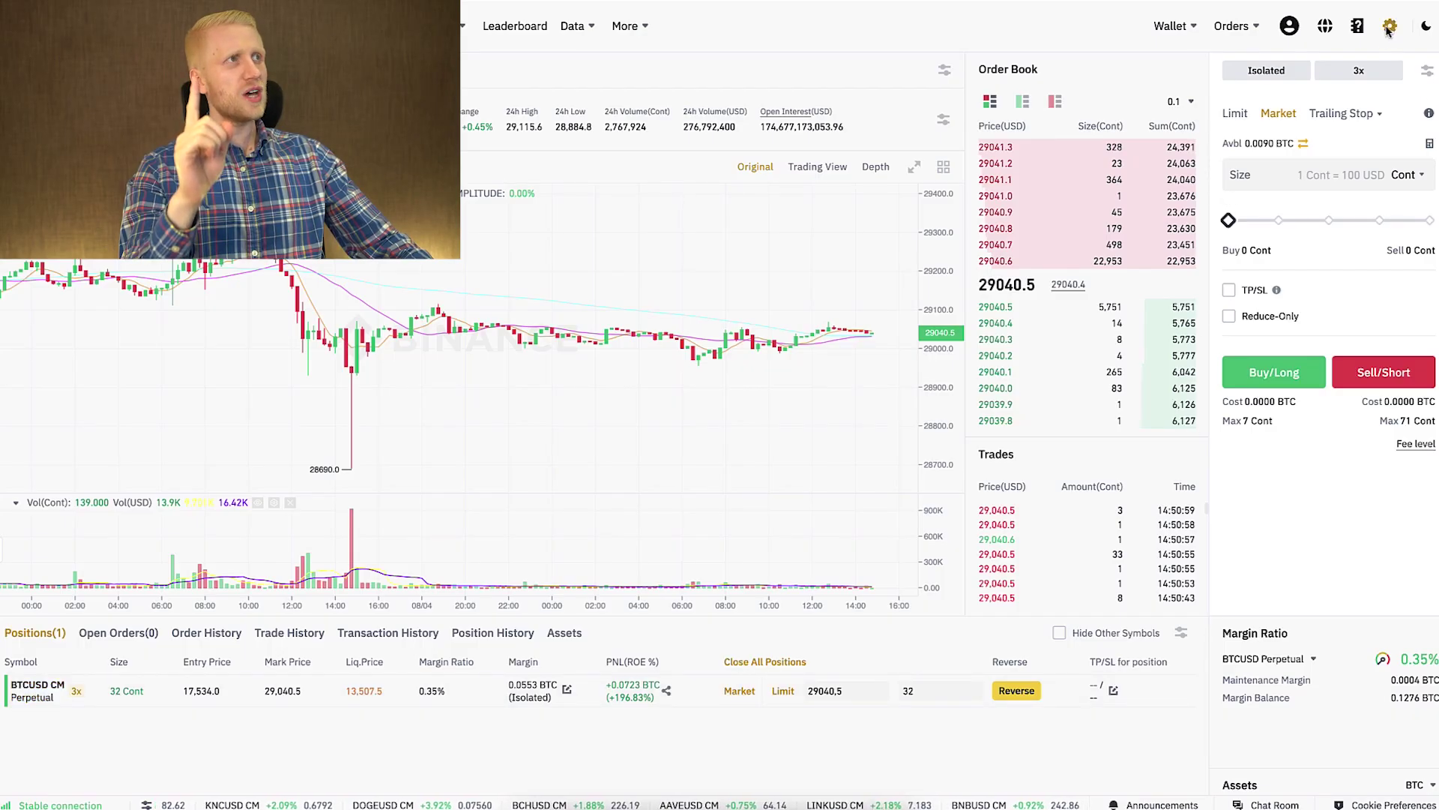
Open the futures trading preferences from the gear icon in the header.
left_click(1389, 27)
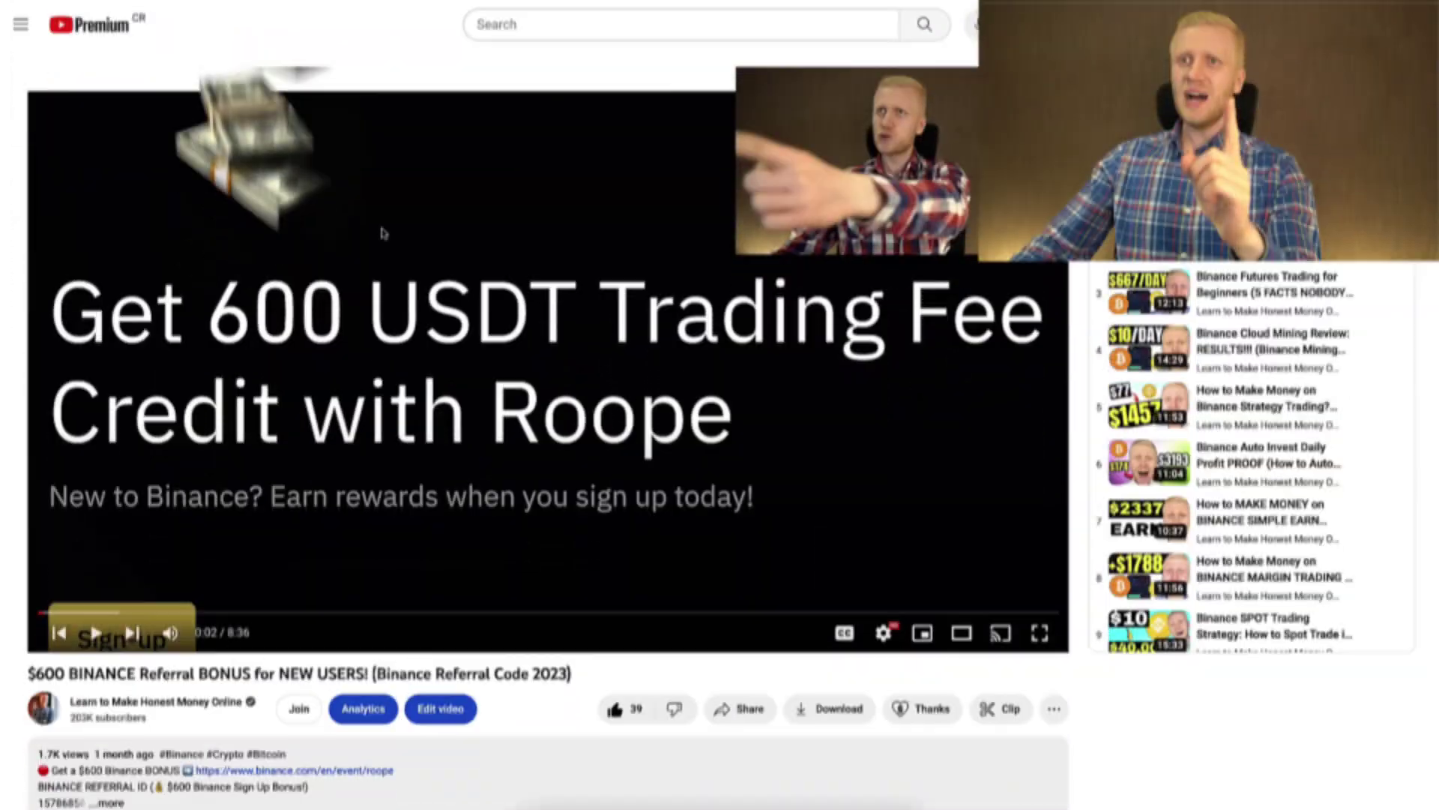
Scroll the referral sign-up page and highlight the referrer's name and the 600 USDT bonus.
scroll(115, 367, "down", 5)
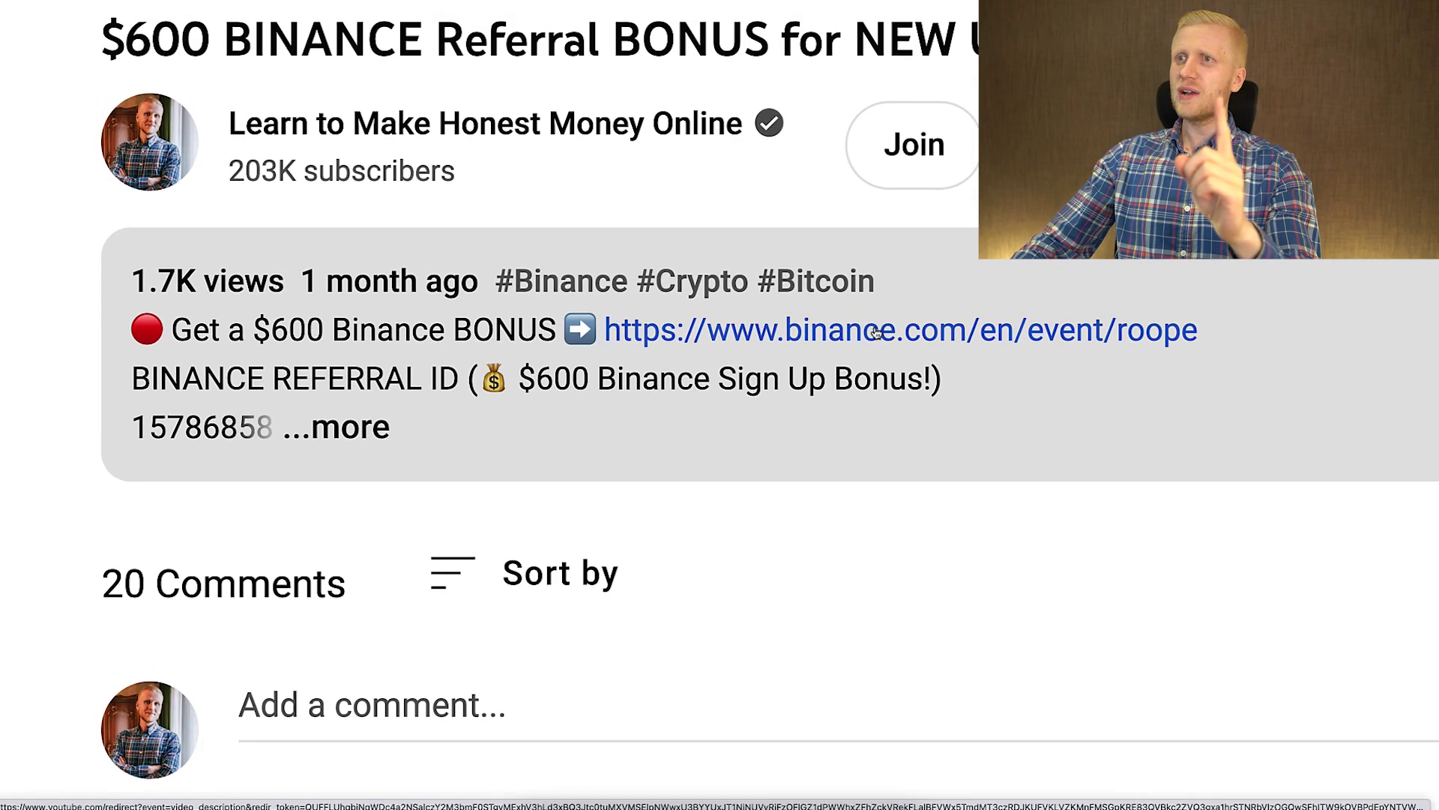
scroll(873, 332, "down", 5)
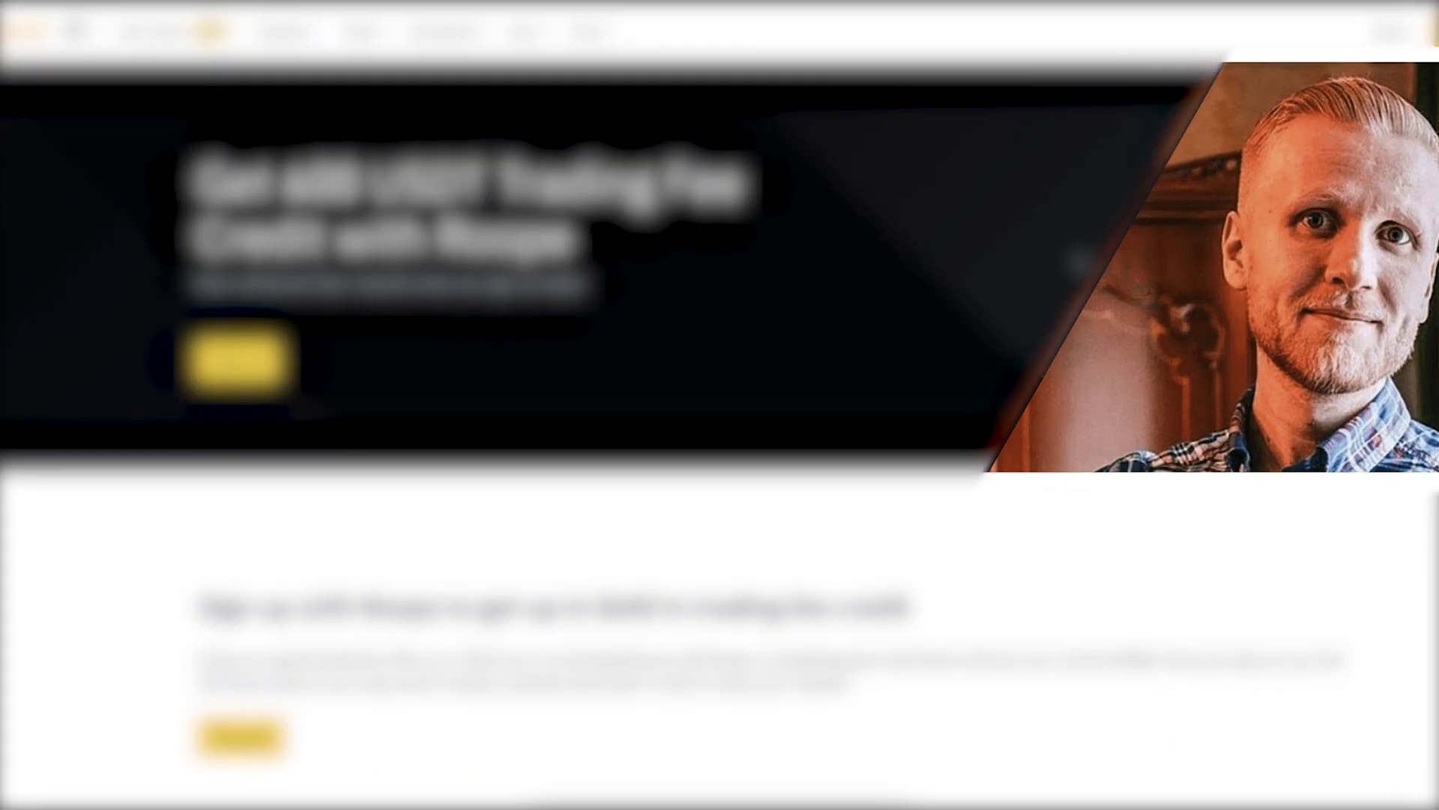
left_click_drag(434, 197, 455, 203)
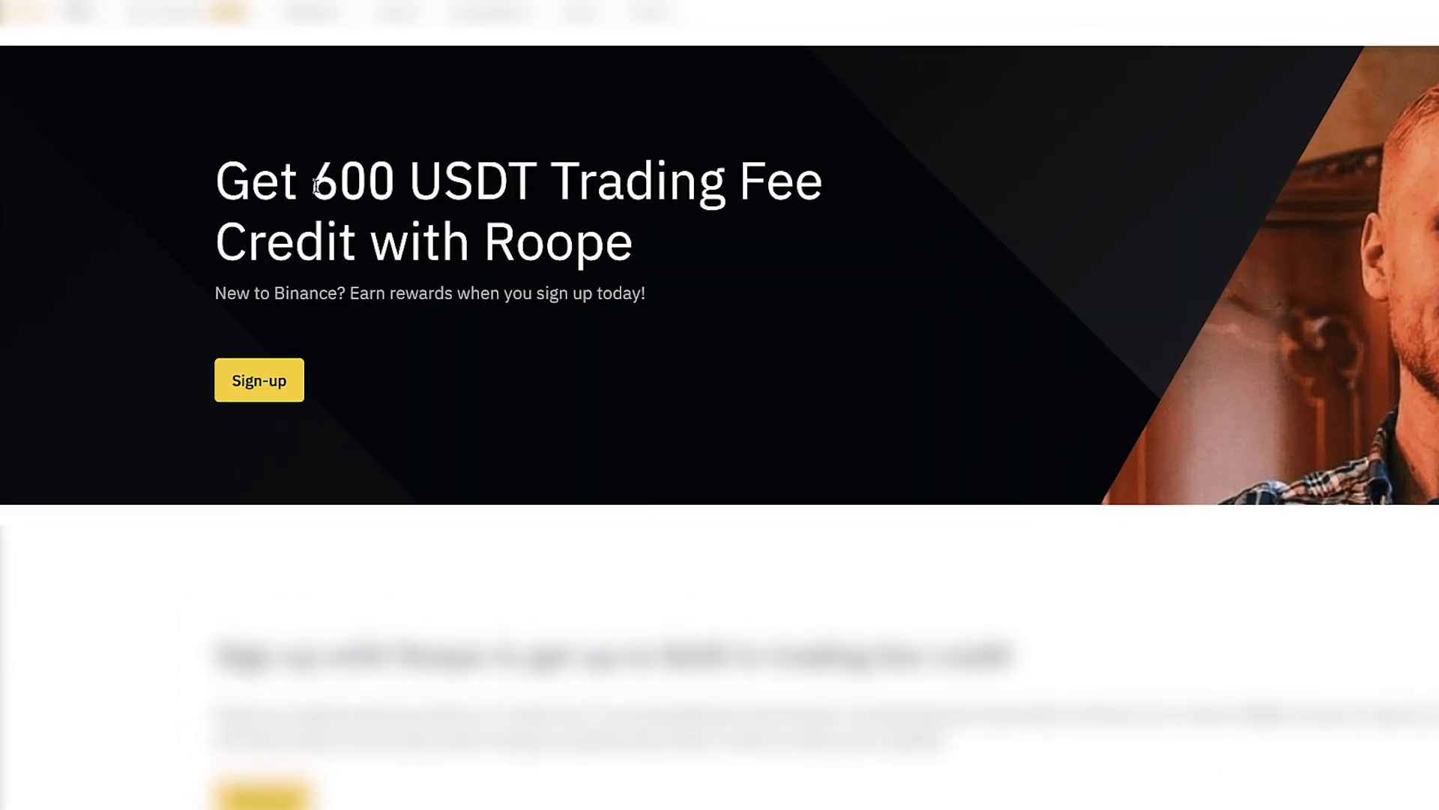
left_click_drag(283, 187, 467, 186)
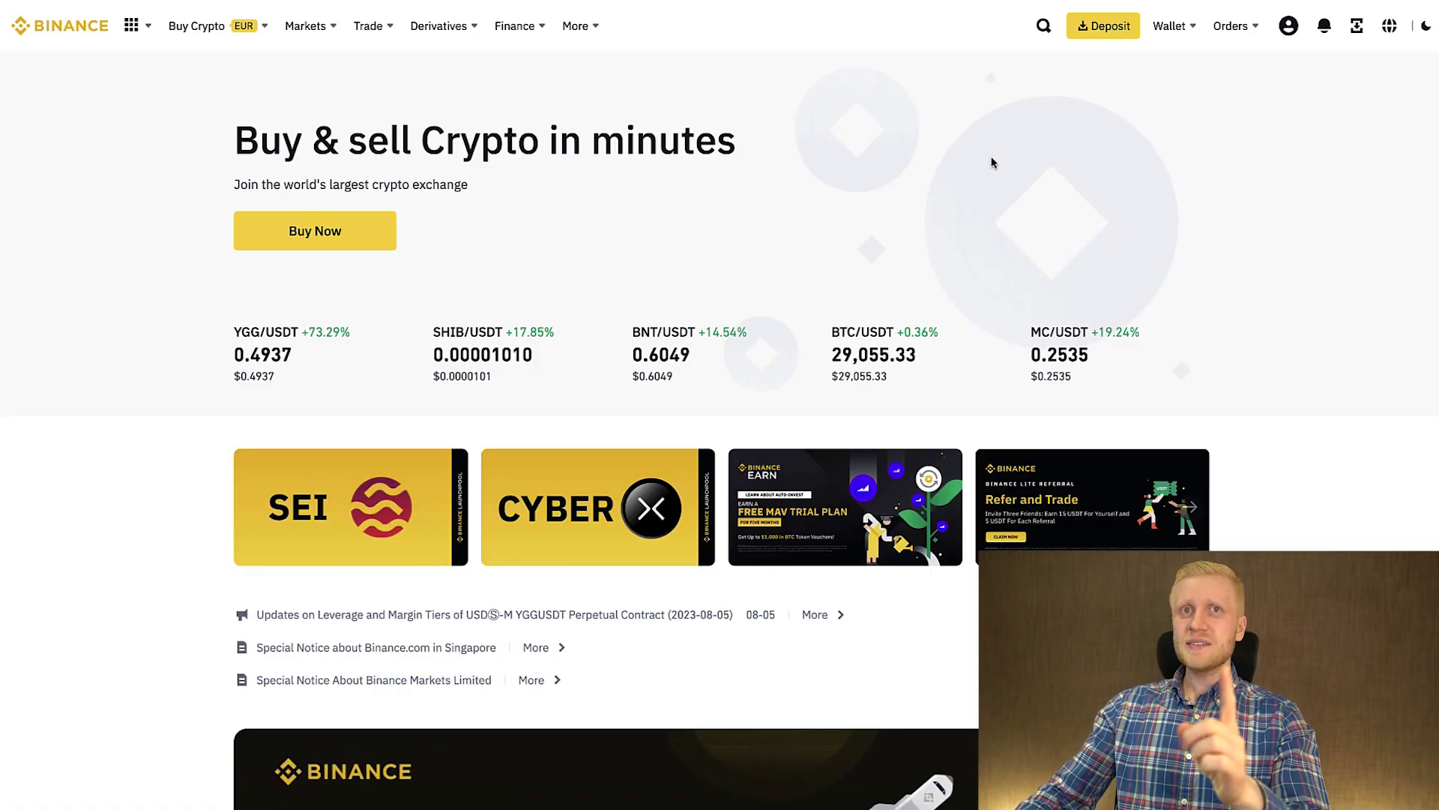
Reach the BTCUSD CM perpetual futures page through the Derivatives > Futures menu.
mouse_move(1290, 41)
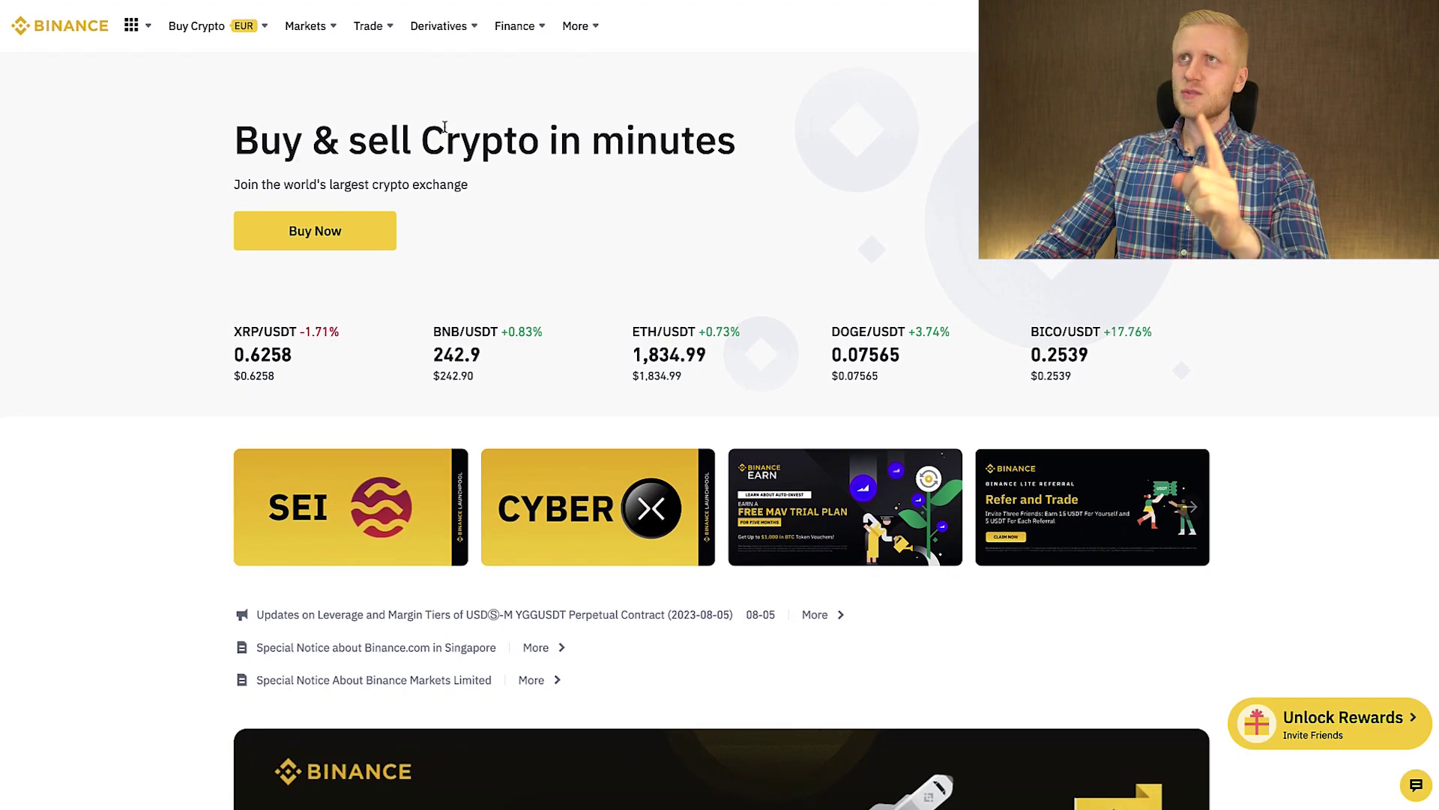
mouse_move(443, 30)
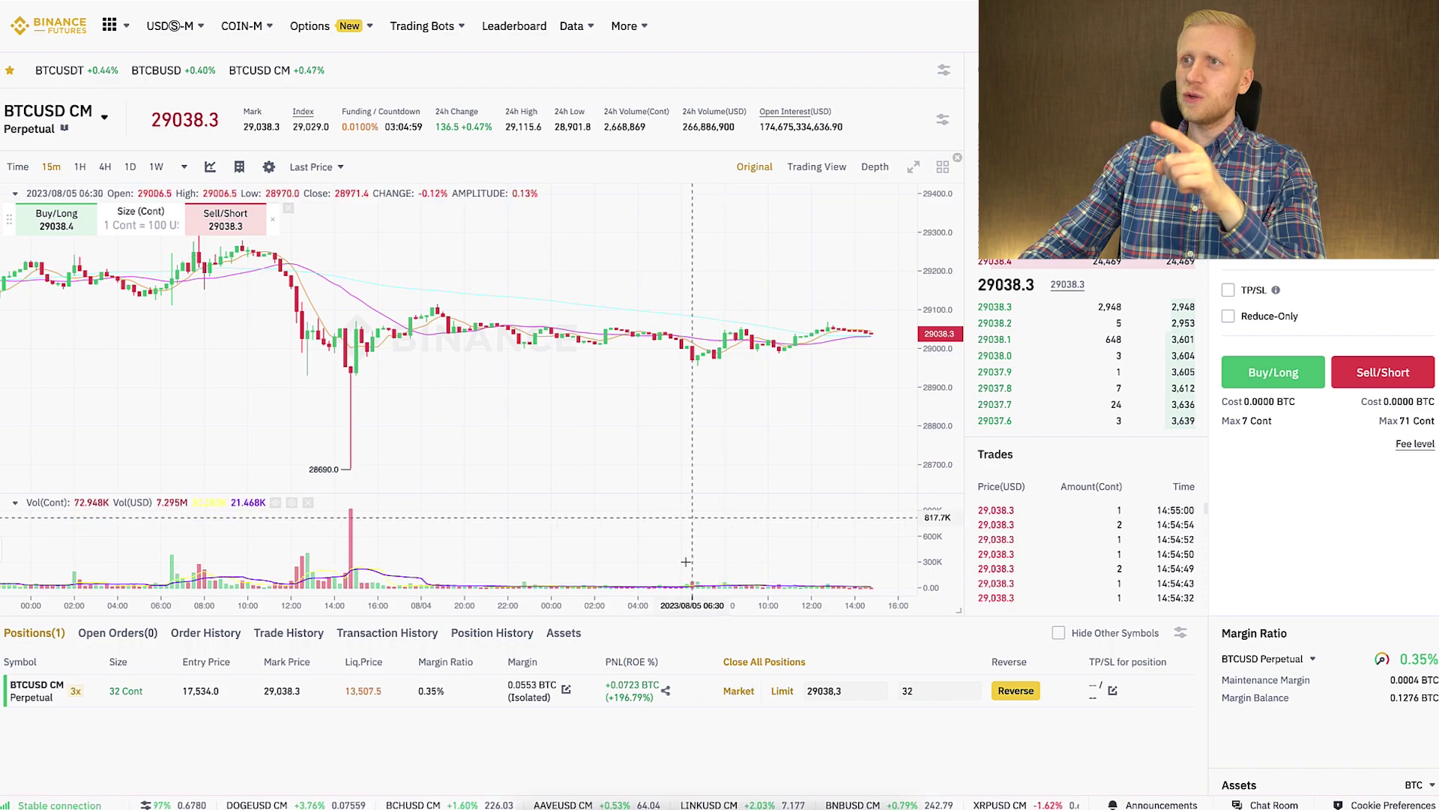
Confirm One-way position mode, then open a 24%-size BTCUSDT long worth 58.09 USDT at 5x.
scroll(615, 687, "down", 3)
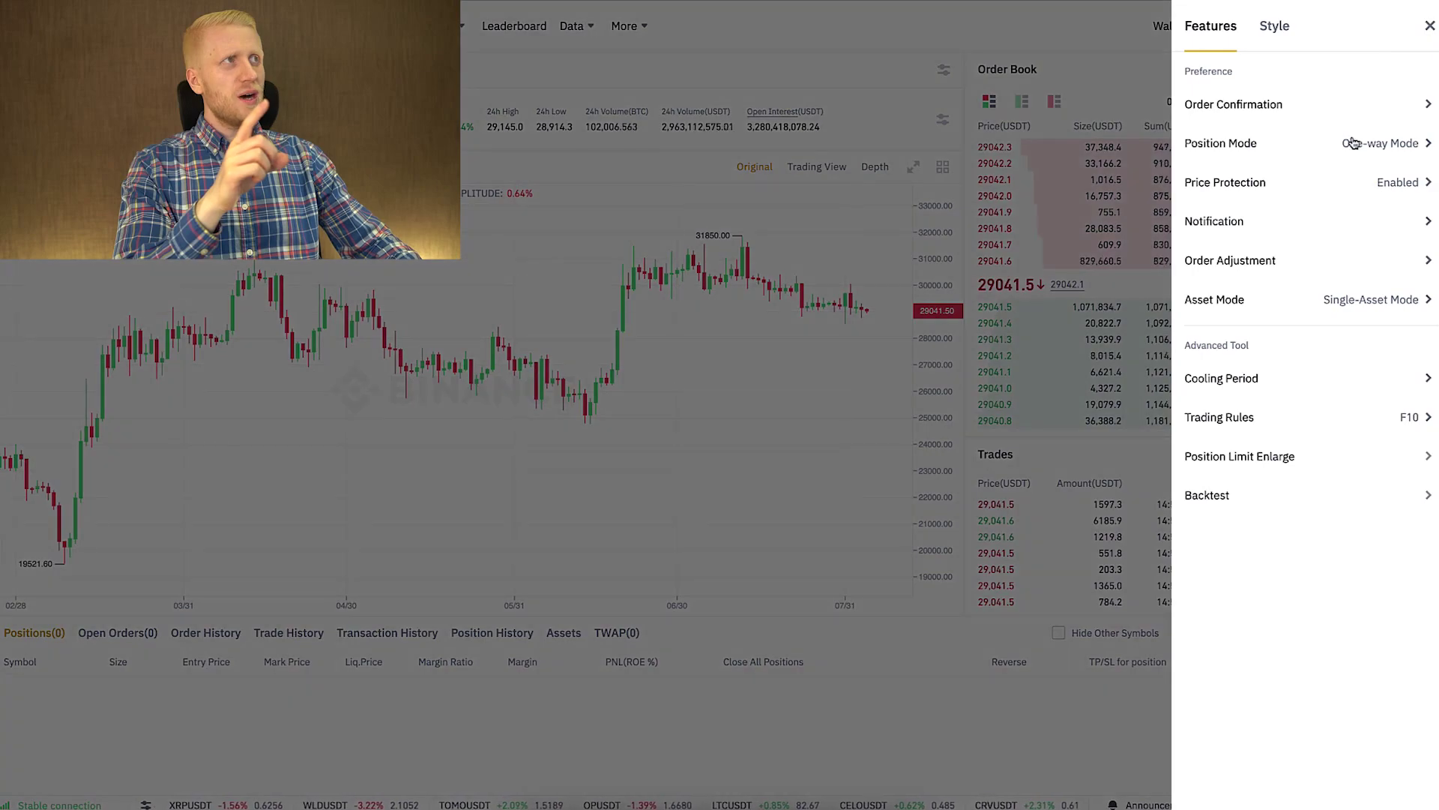
left_click(1353, 143)
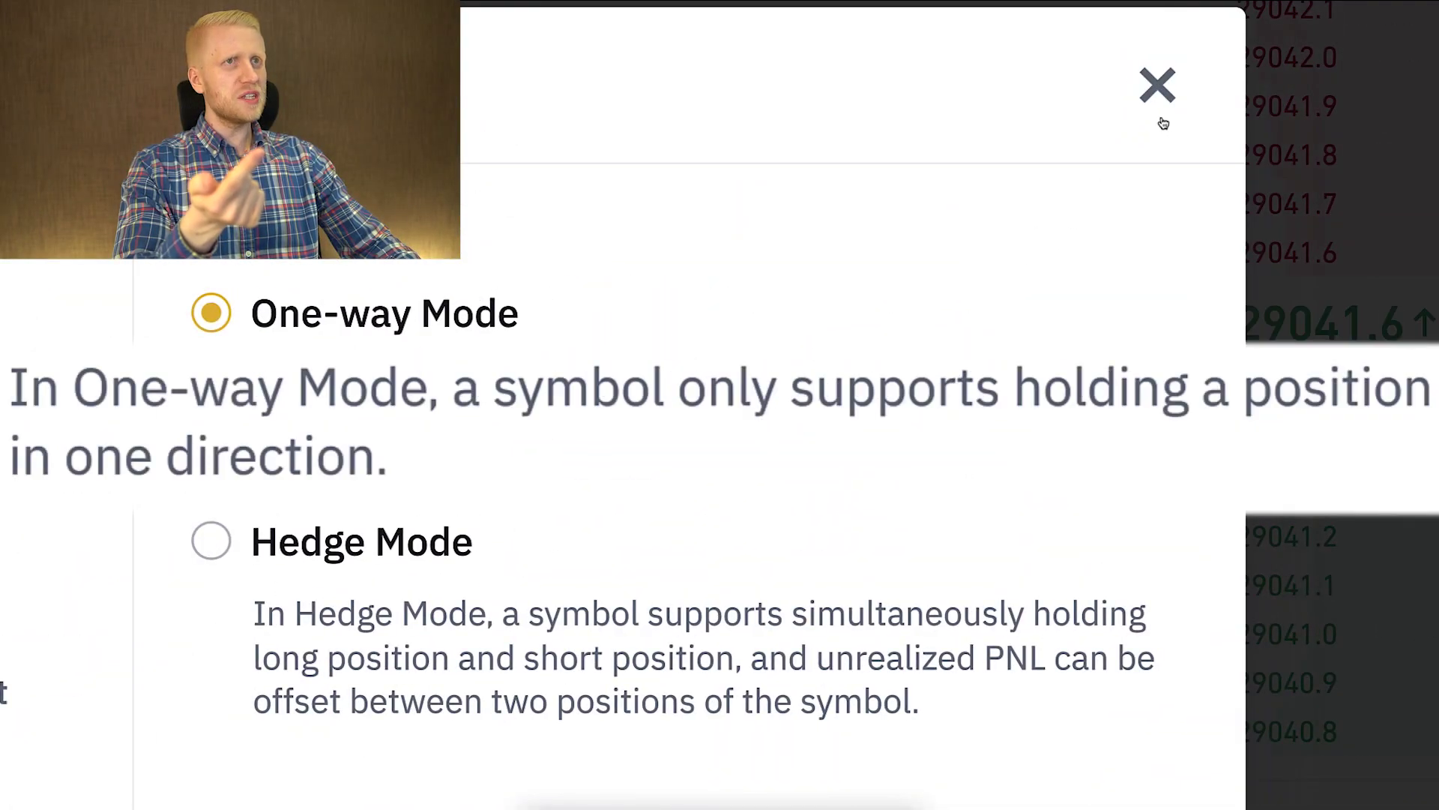
left_click(1152, 101)
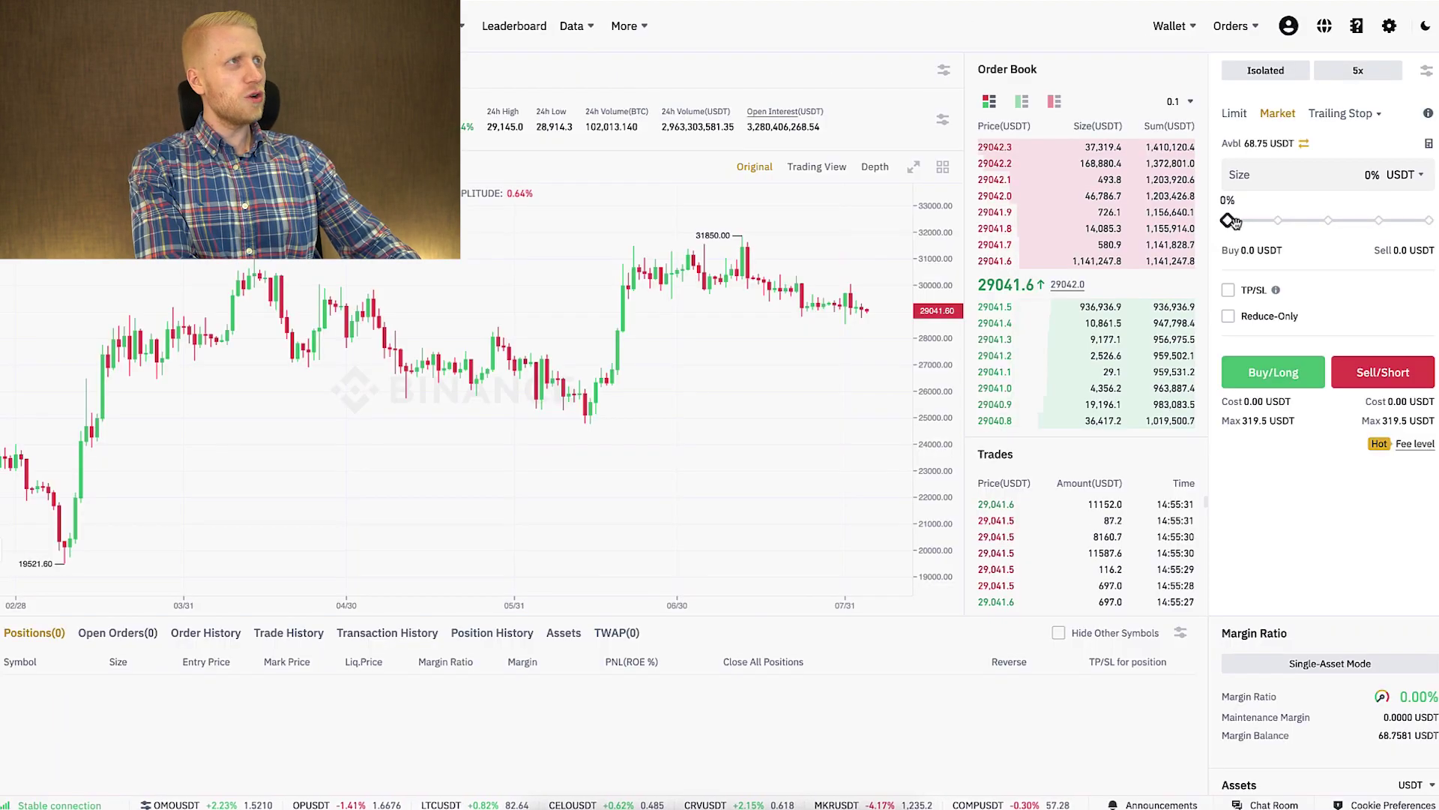
left_click_drag(779, 637, 925, 637)
left_click(1161, 607)
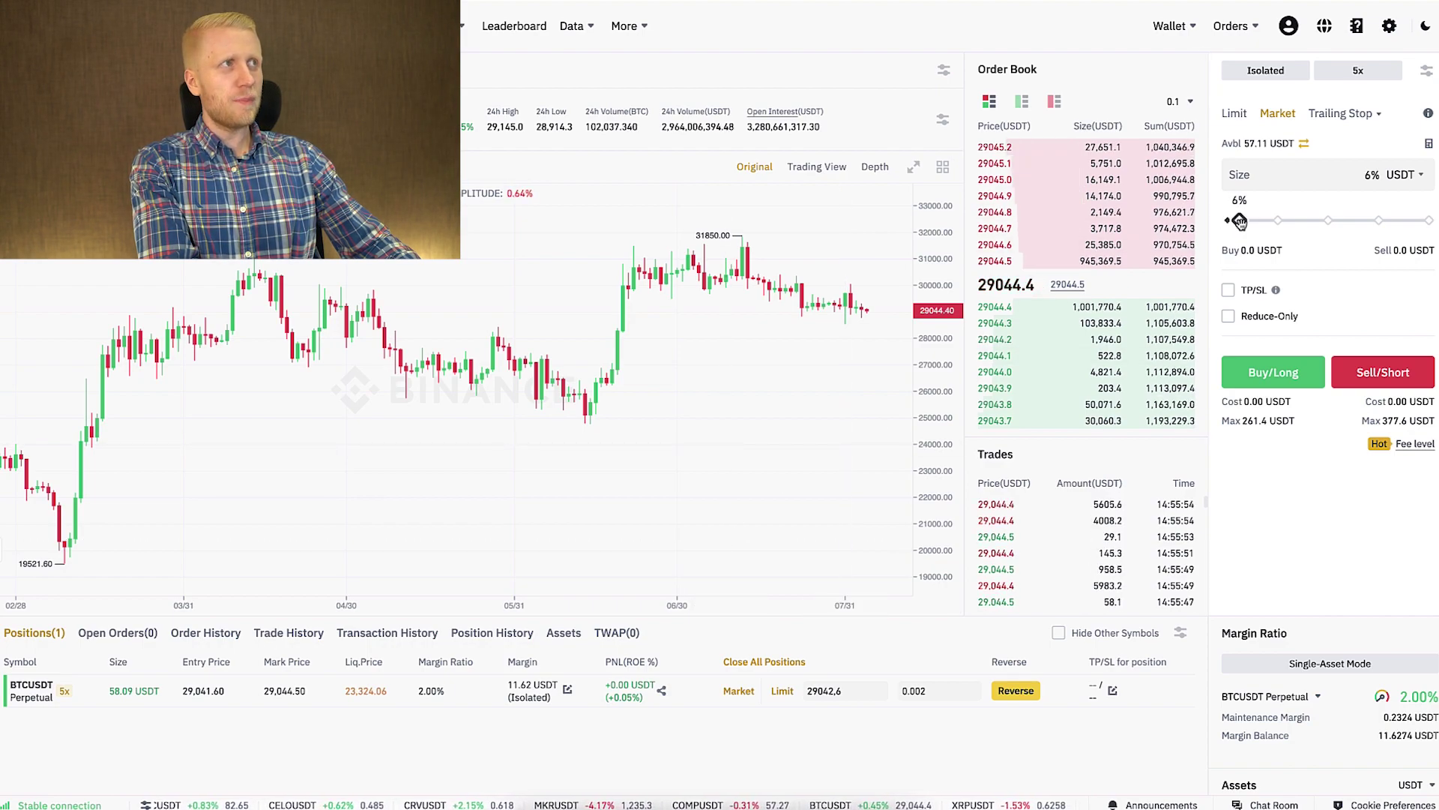
Sell part of the BTCUSDT long at 10% size, then sell again to flip it short.
left_click_drag(1239, 221, 1247, 220)
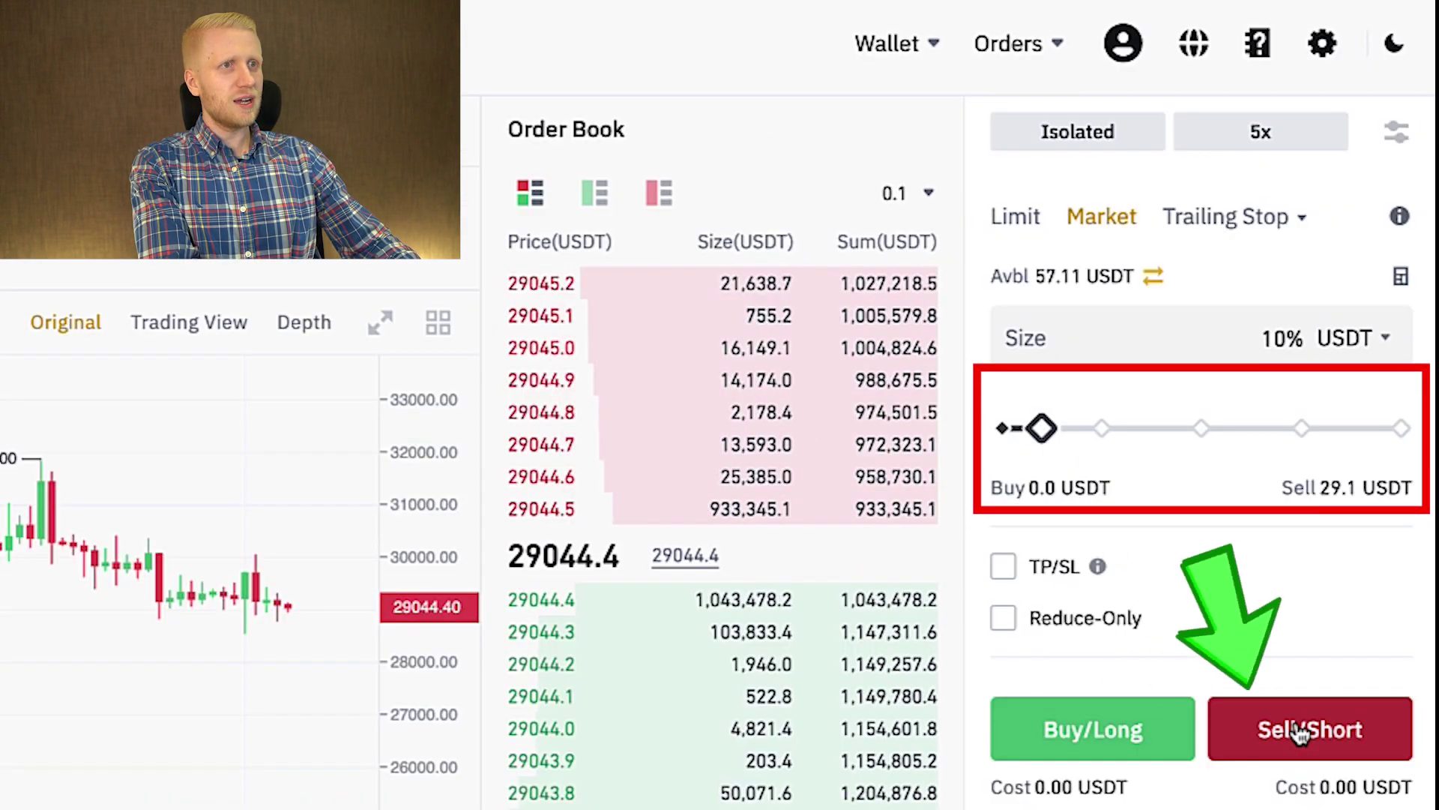
left_click(1302, 731)
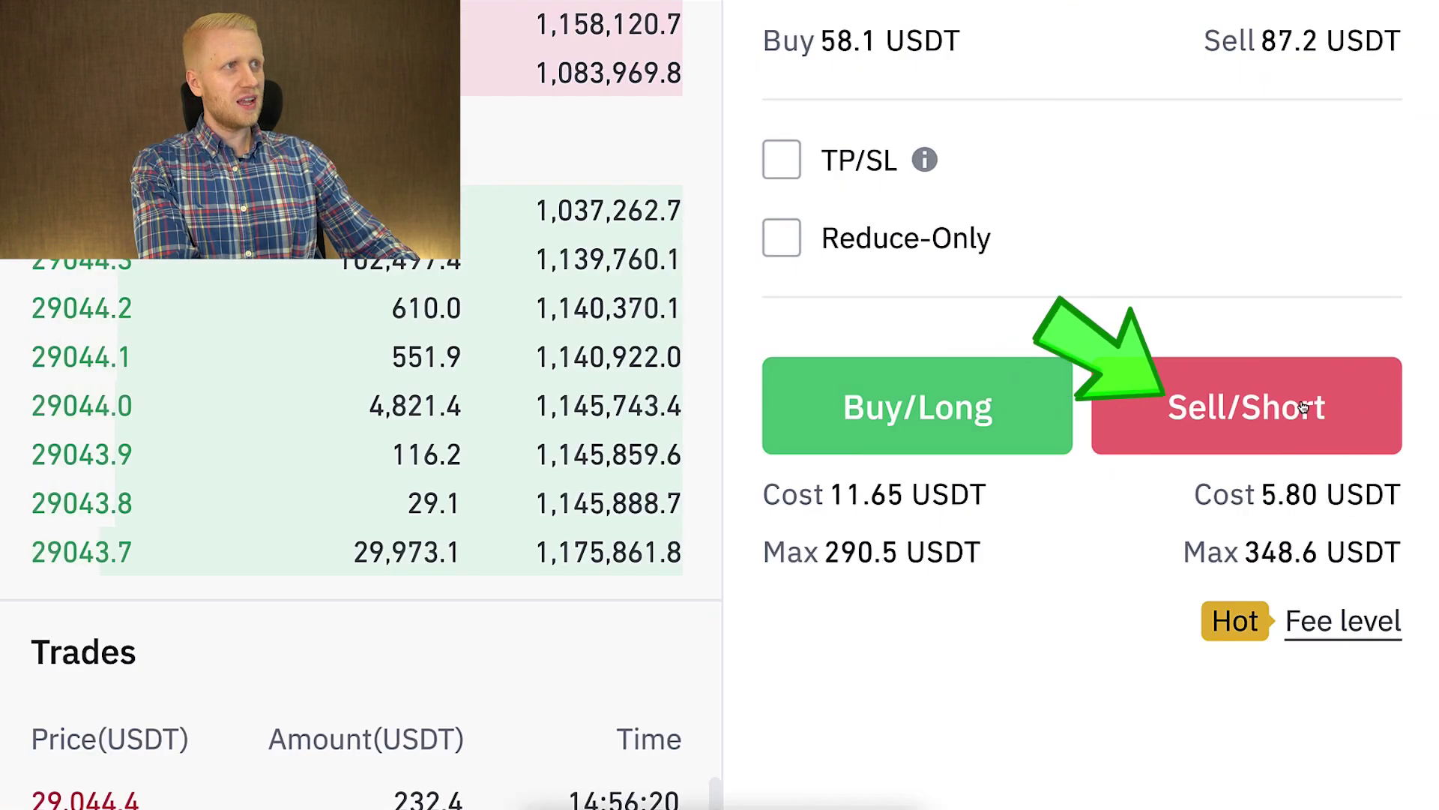
left_click(1340, 374)
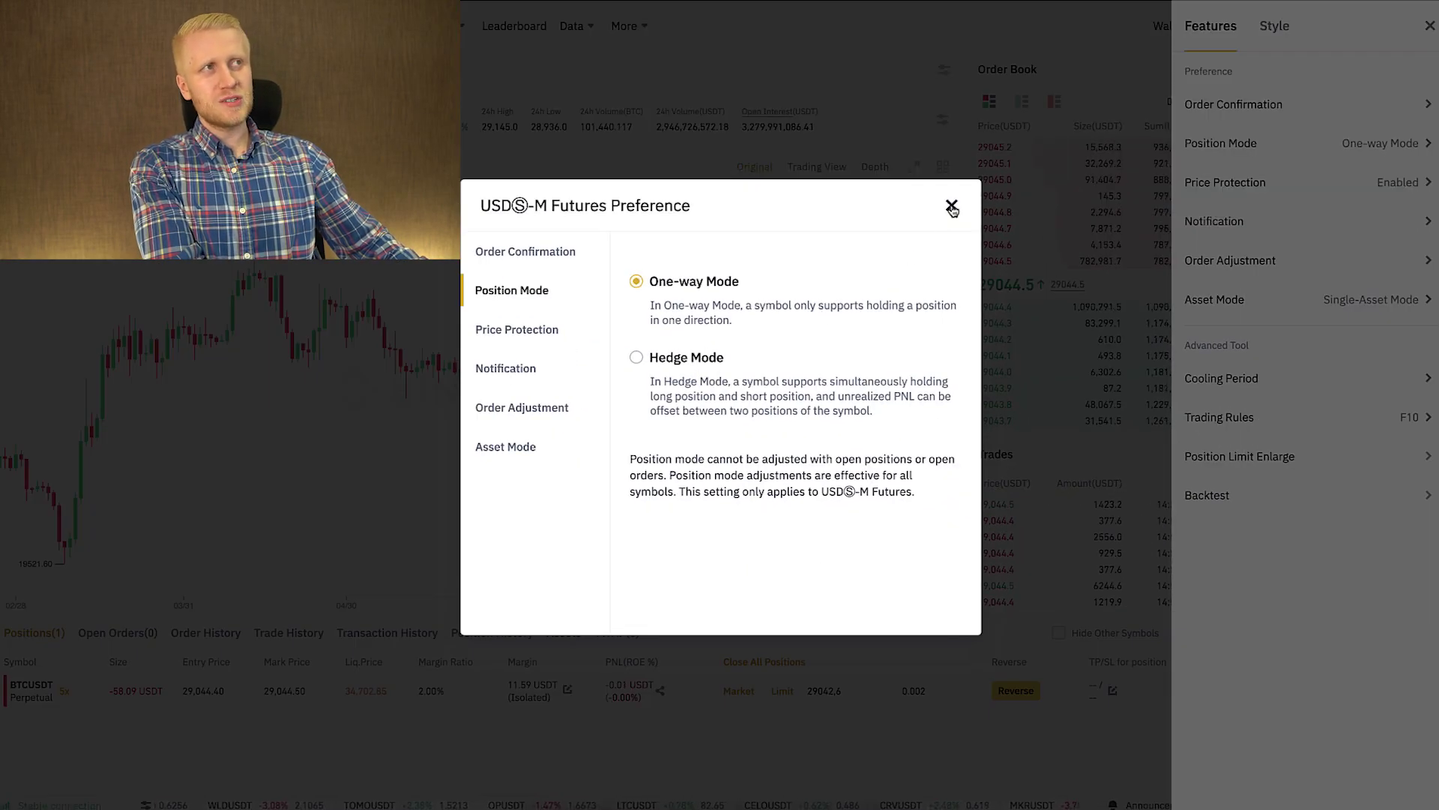
Close the preference dialogs and close the BTCUSDT position at market price.
left_click(951, 206)
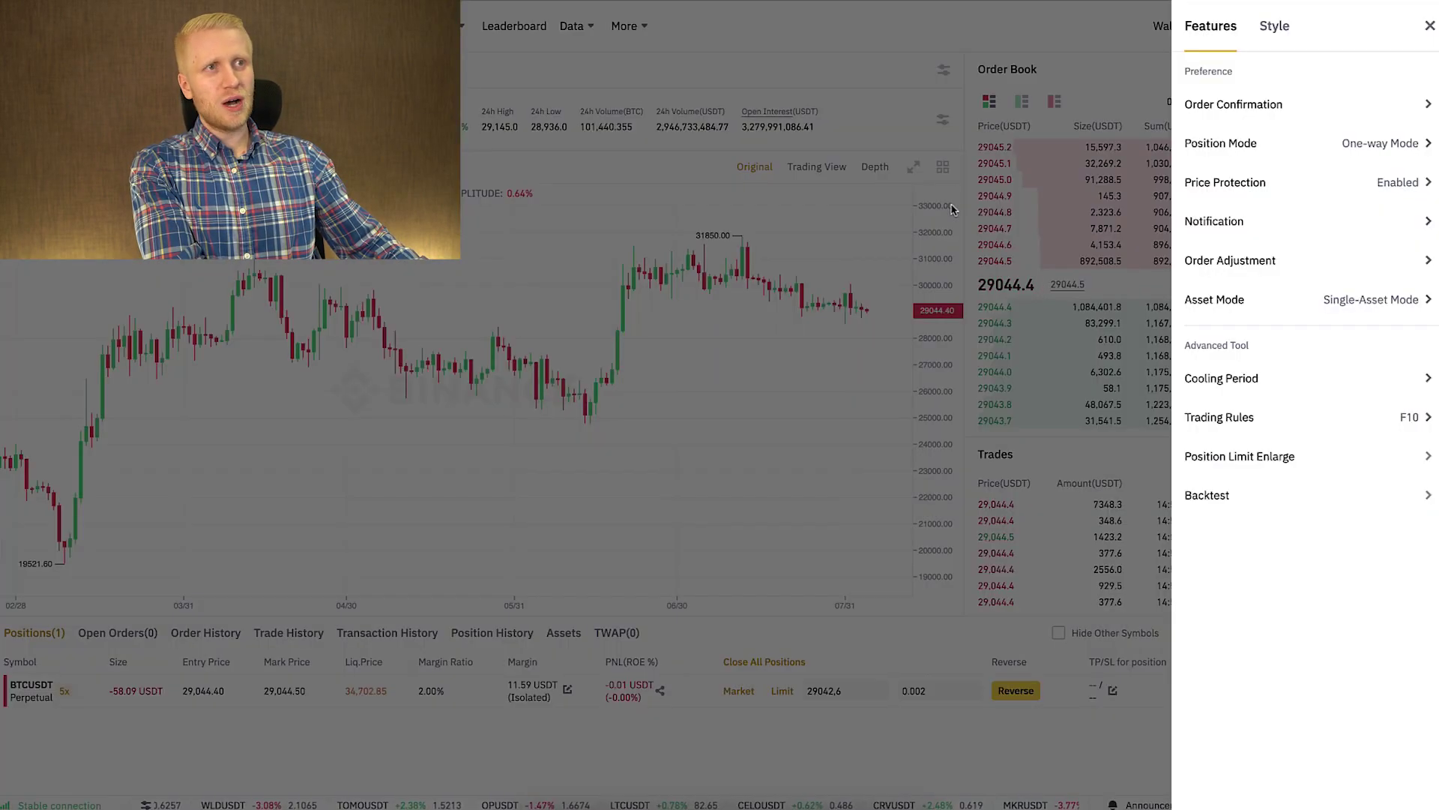
left_click(779, 711)
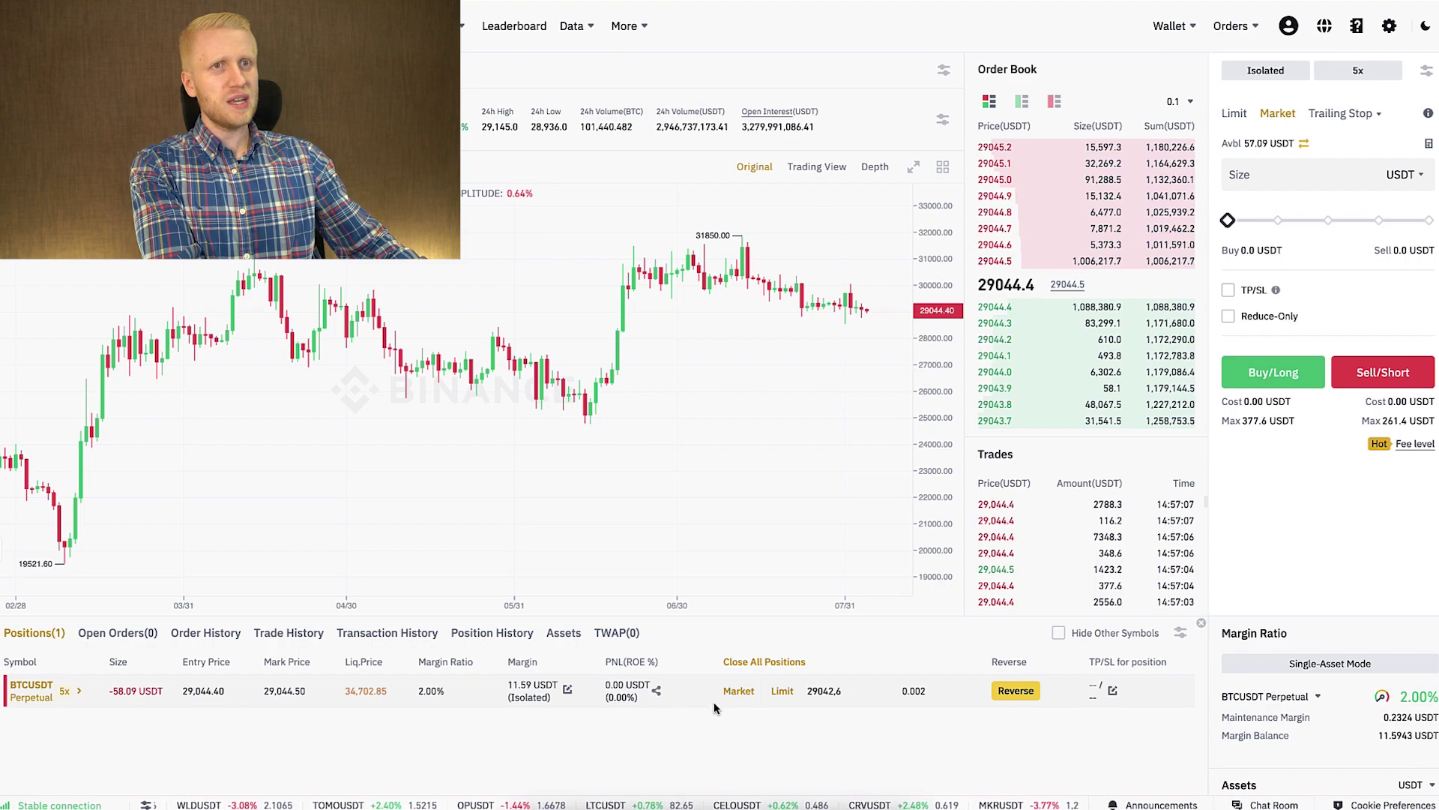
left_click(739, 692)
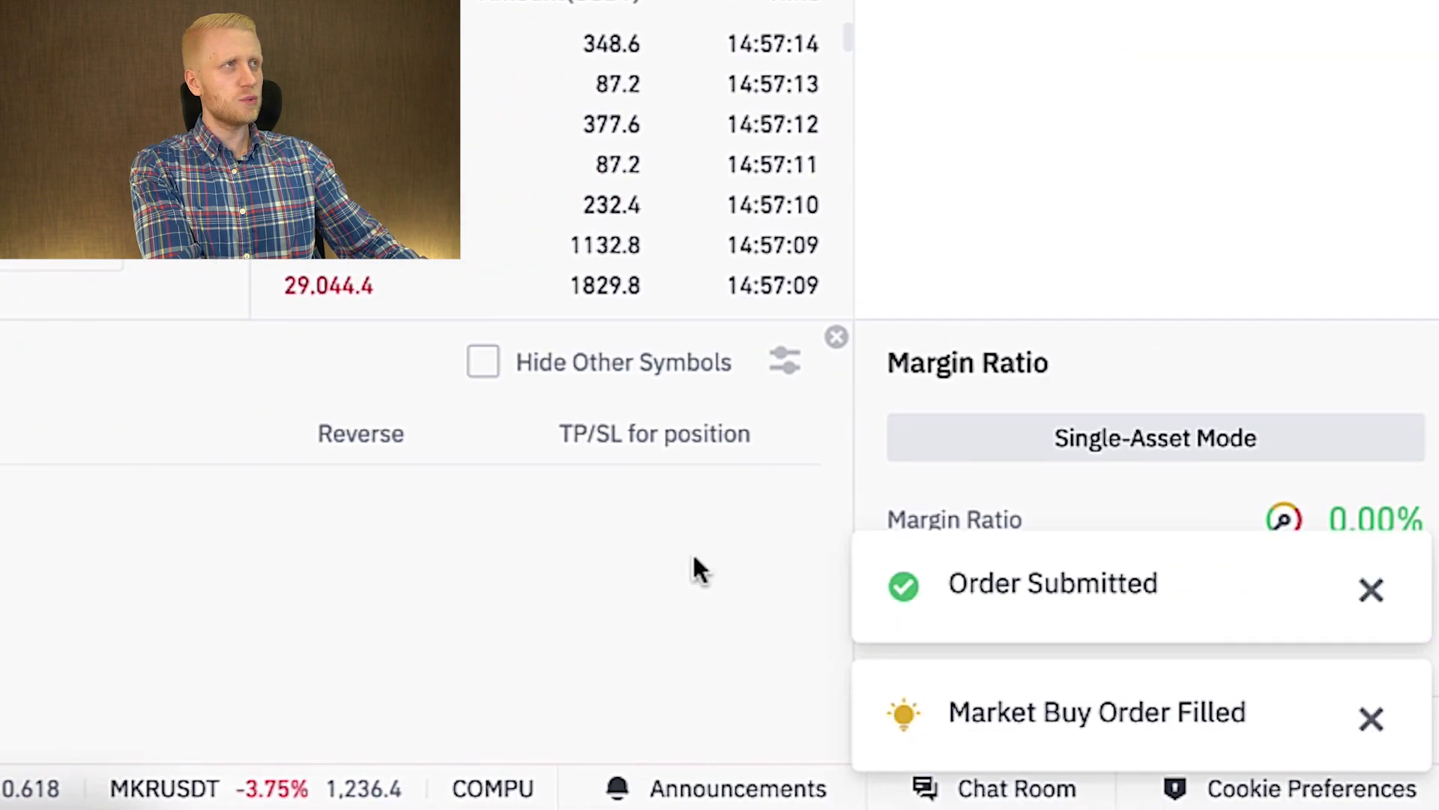
Change the position mode from One-way to Hedge Mode.
left_click(1359, 87)
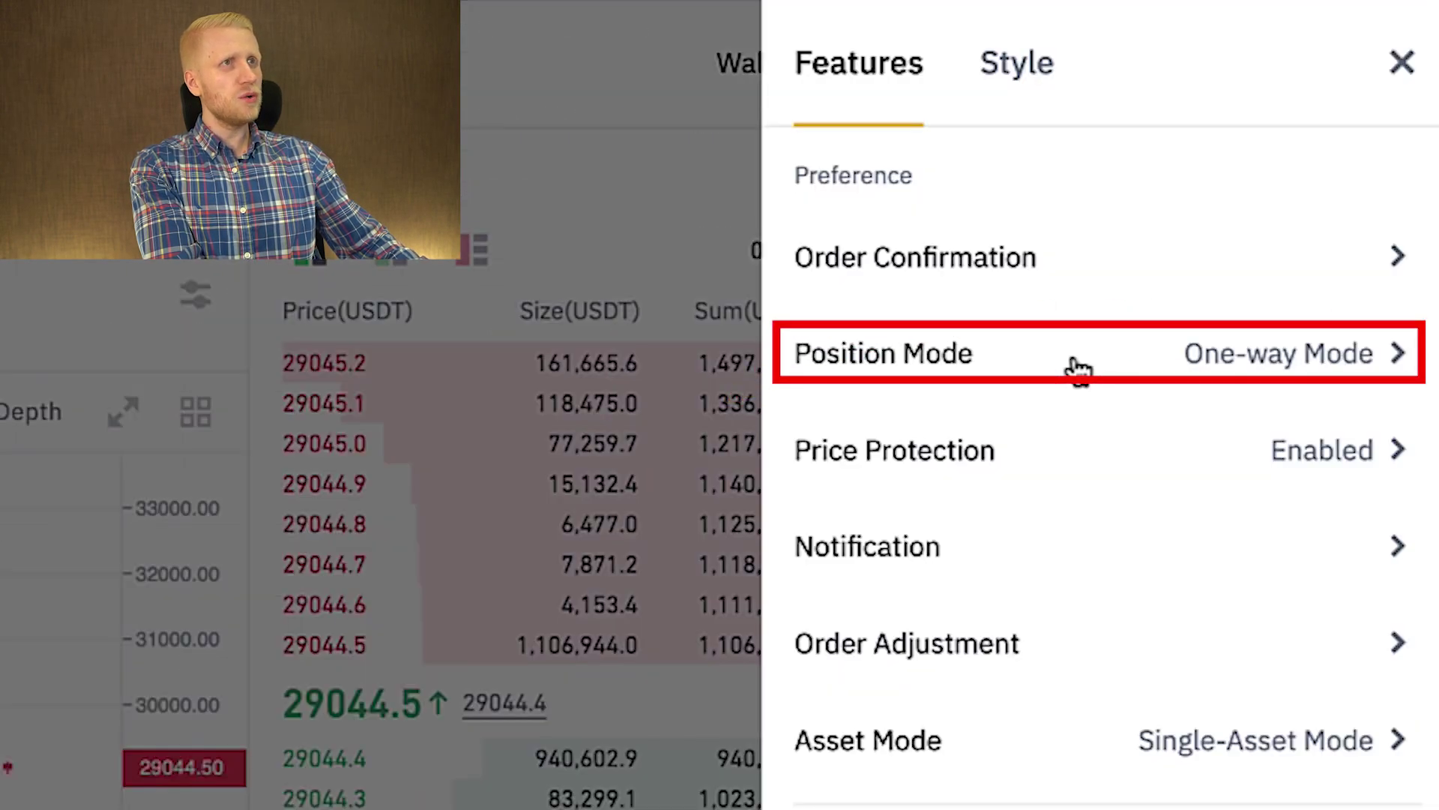
left_click(1076, 364)
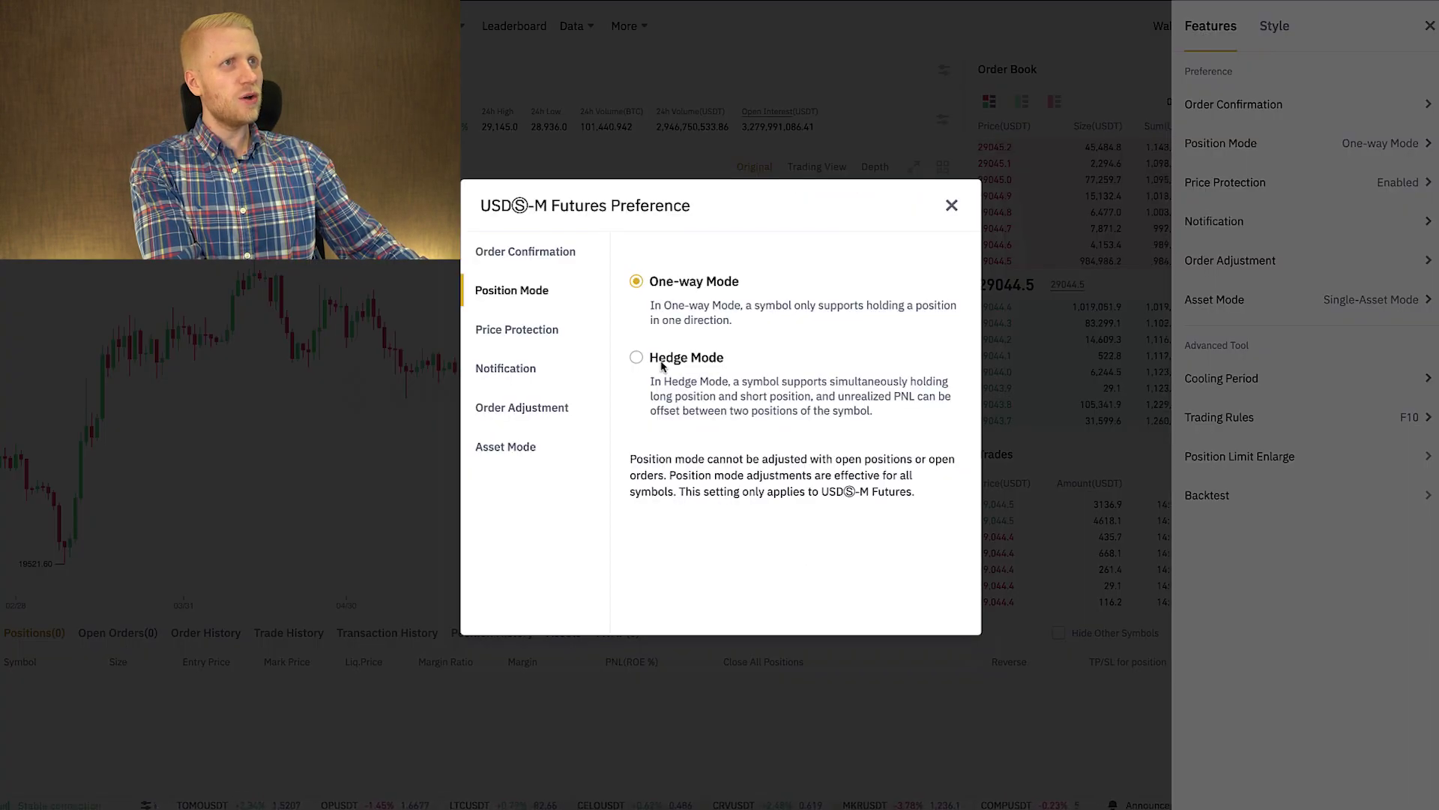
left_click(637, 358)
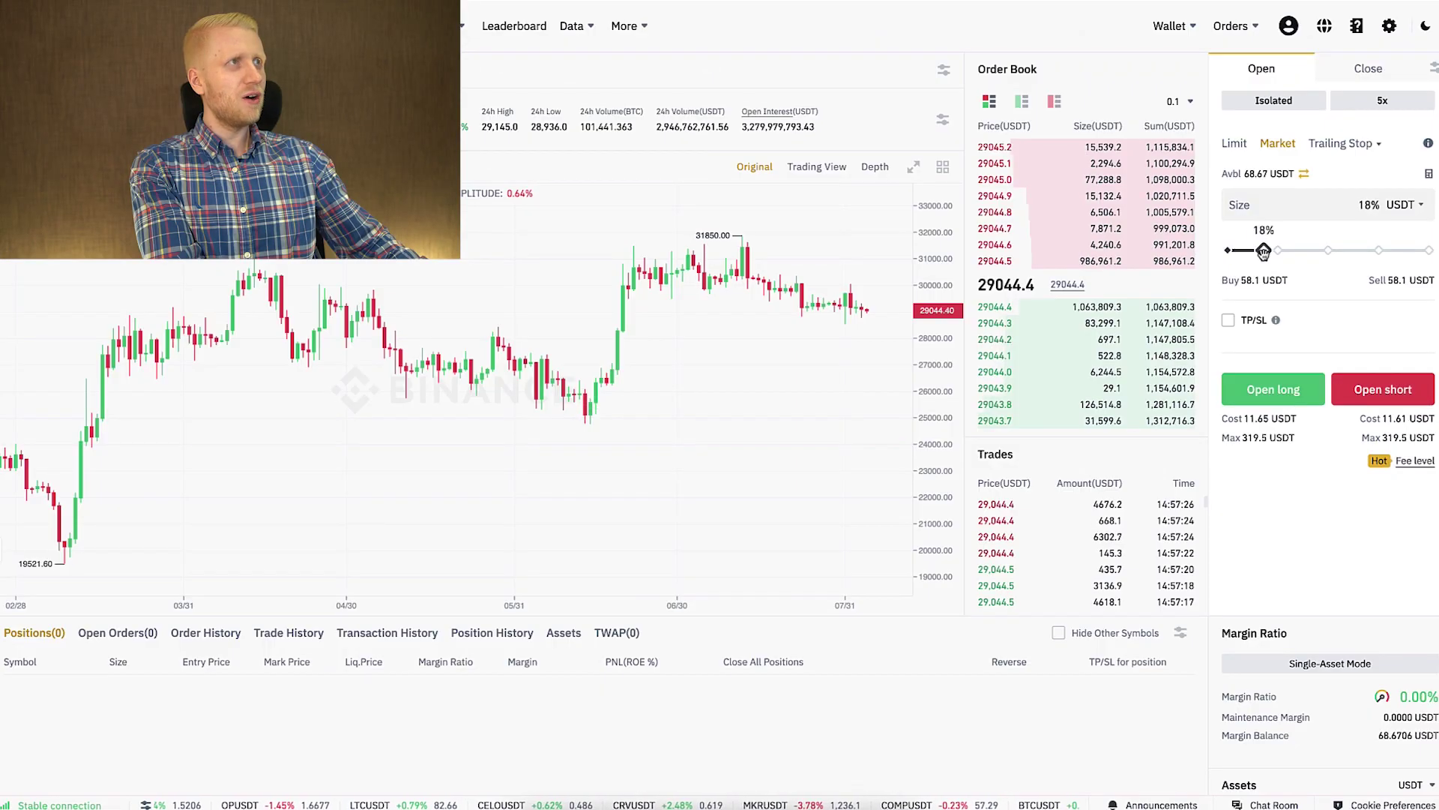
Open a 58.09 USDT BTCUSDT long, then a 29.05 USDT short alongside it.
left_click(1292, 391)
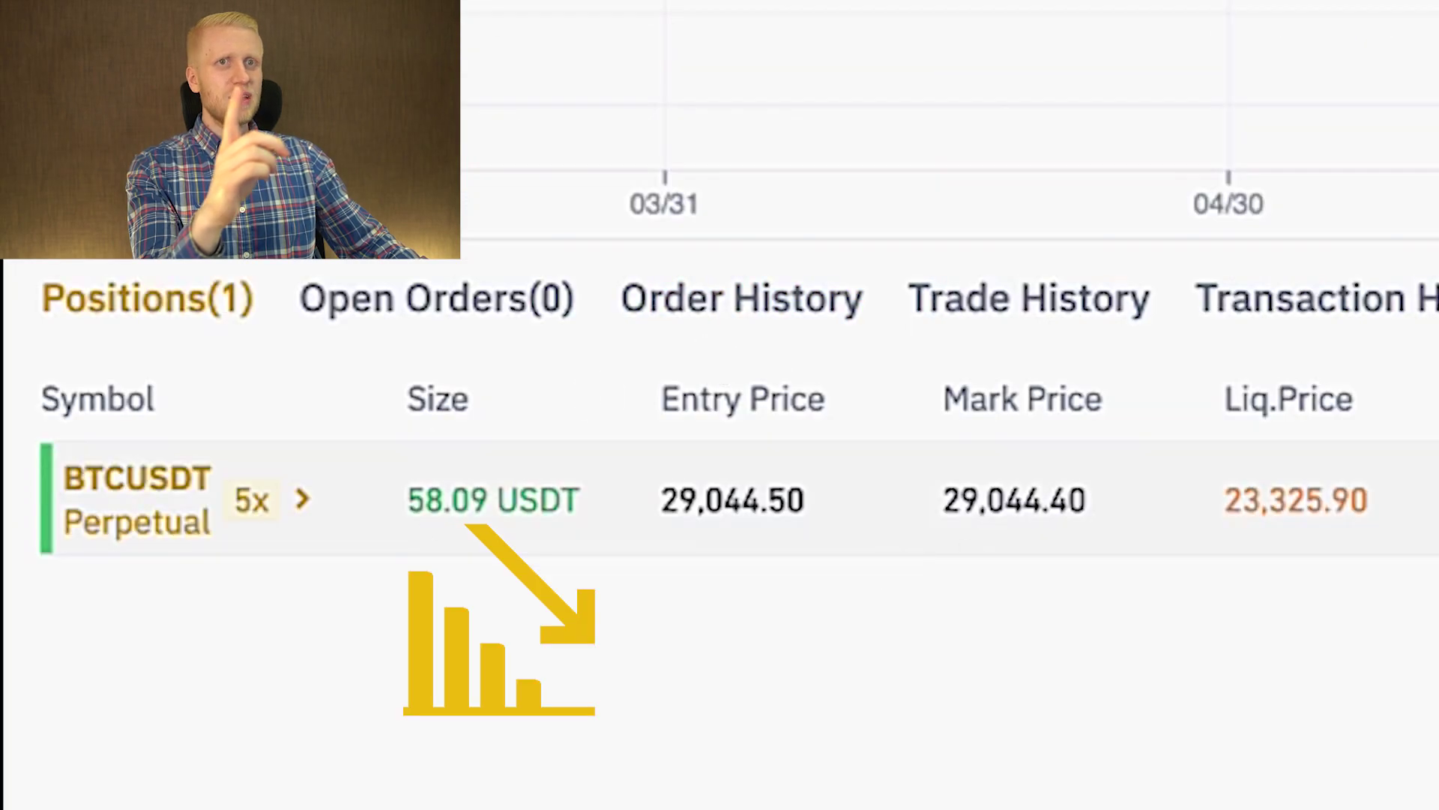
left_click(1299, 420)
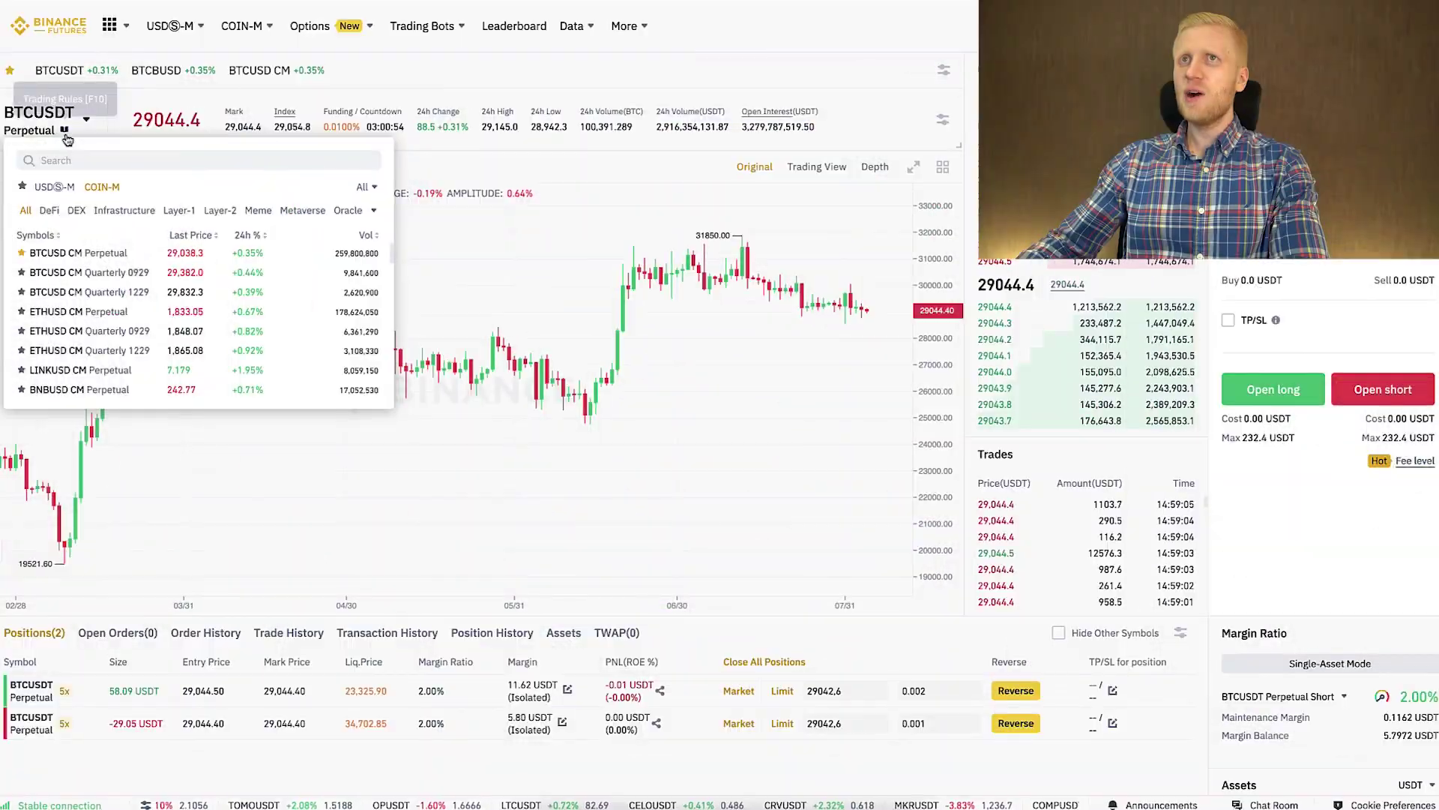
Switch to the USDⓈ-M BNBUSDT Perpetual pair and open the trading preferences.
left_click(69, 192)
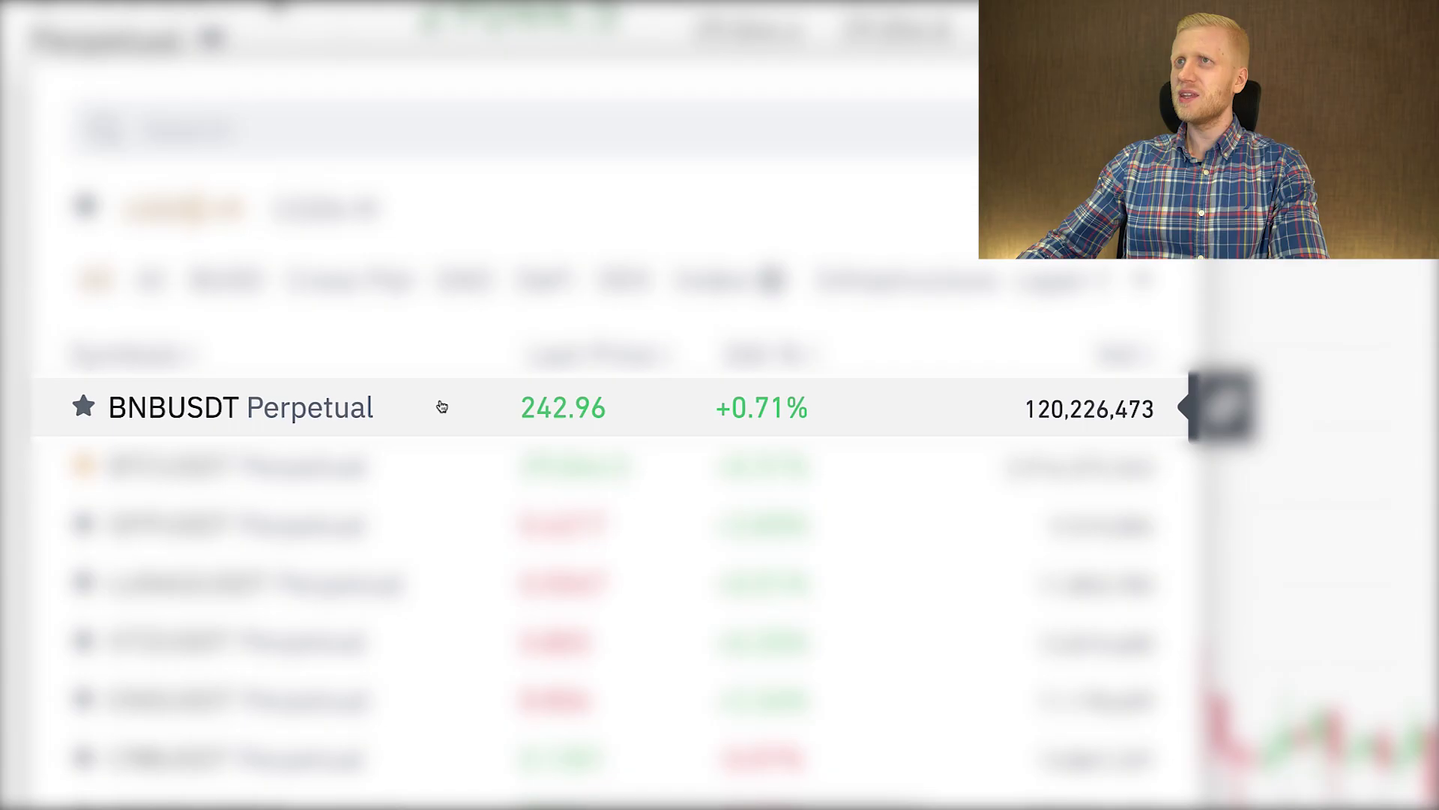
left_click(442, 406)
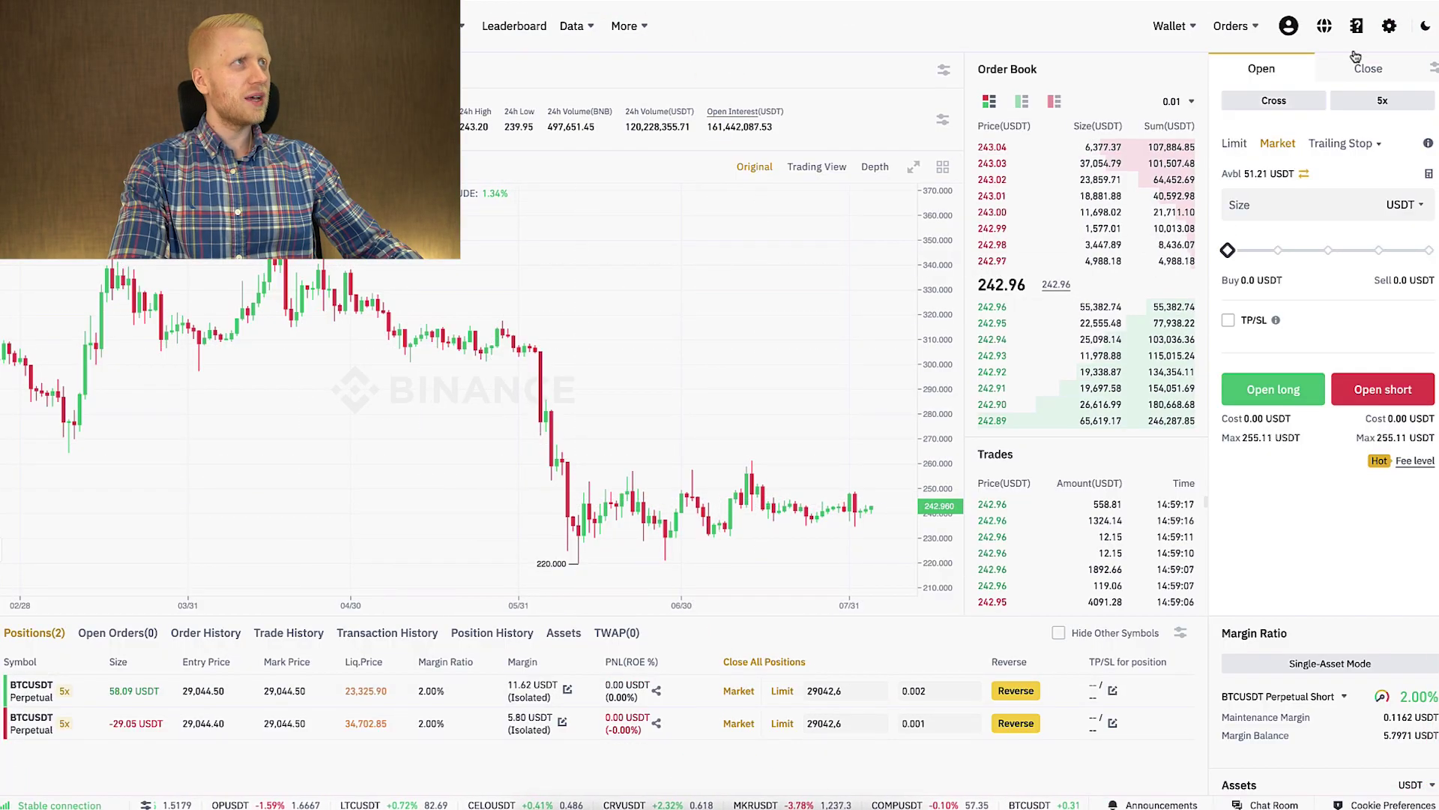
left_click(1389, 28)
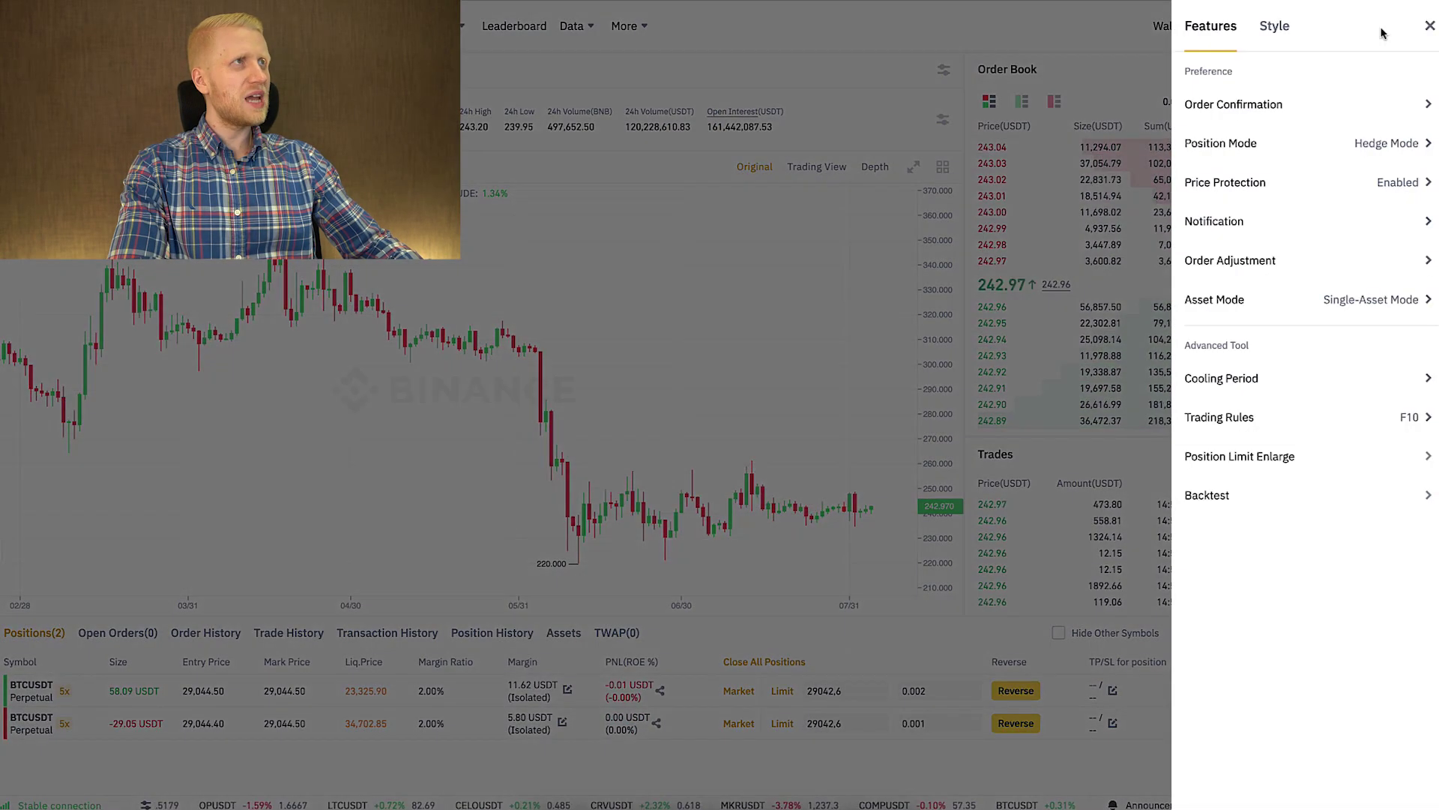
Verify Position Mode is still Hedge Mode and close the preferences.
left_click(1295, 154)
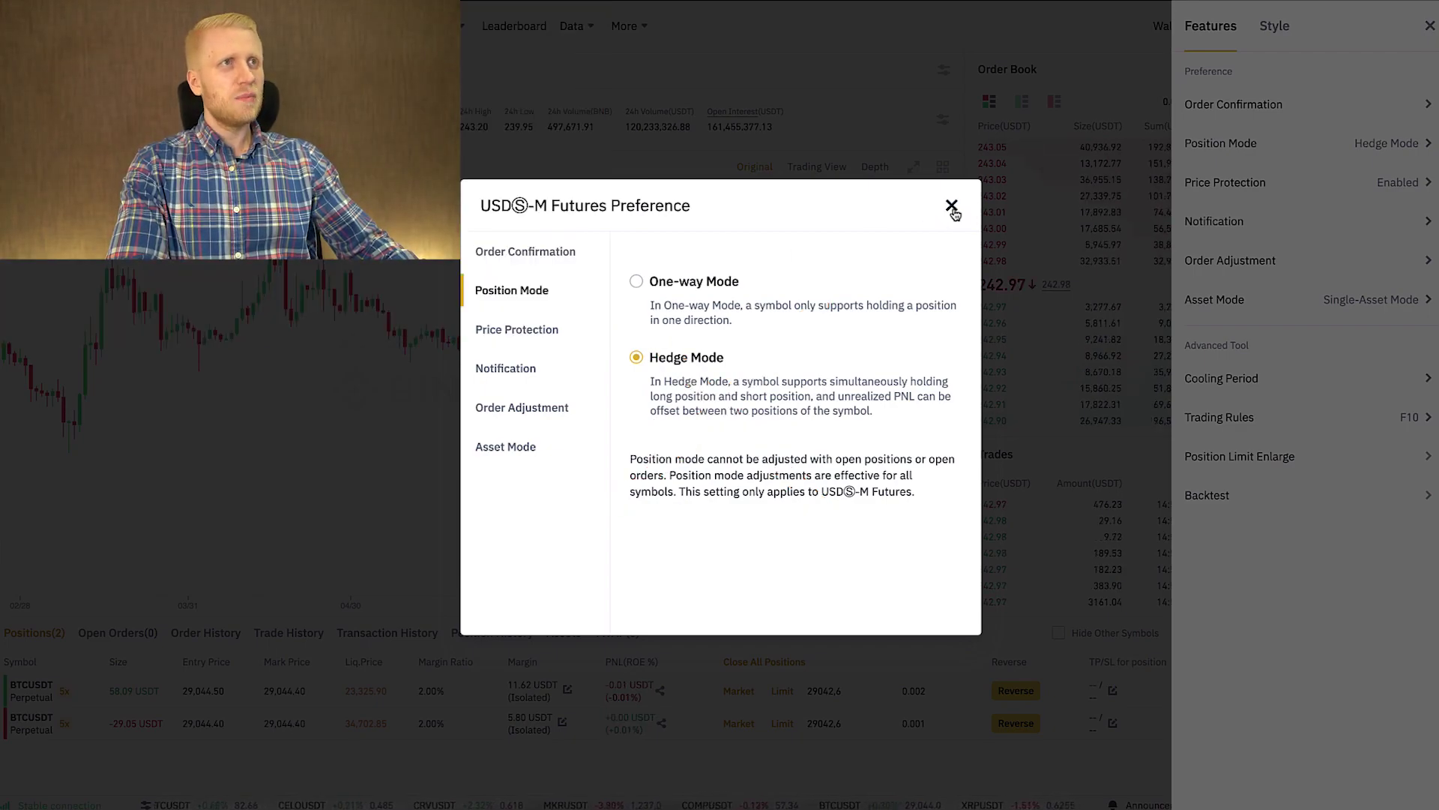
left_click(951, 206)
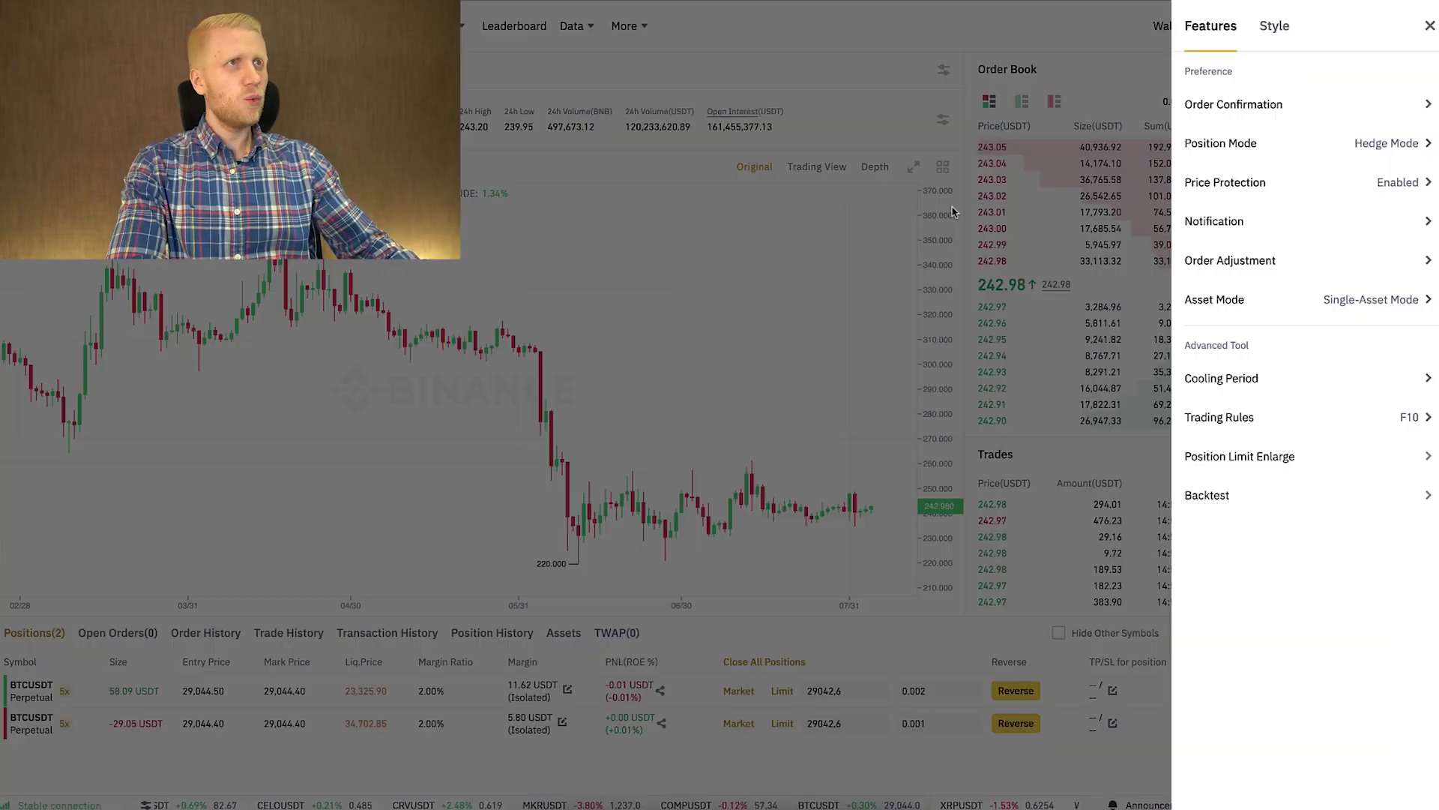
left_click(998, 124)
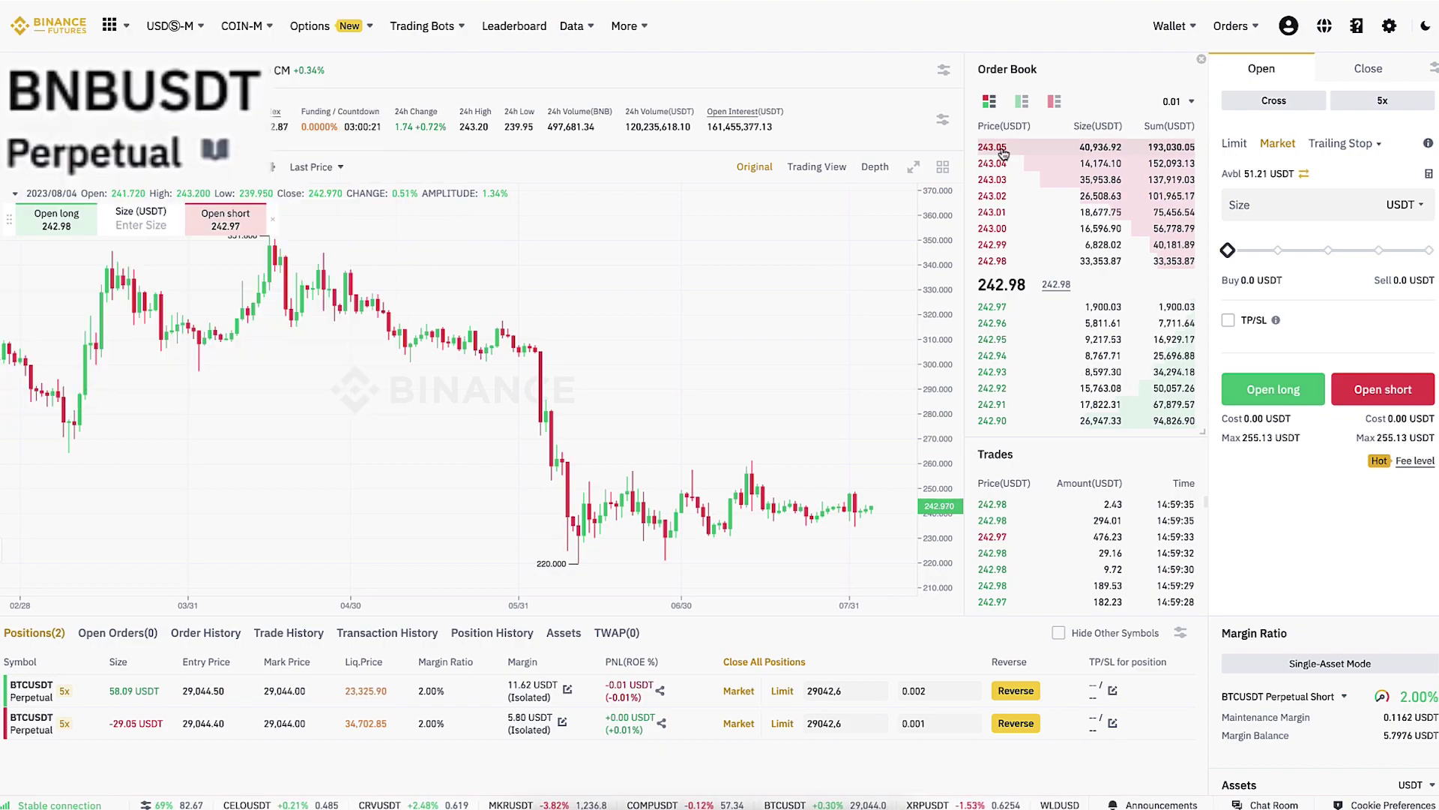
Open a BNBUSDT long of about 16% size, 38.876 USDT at 5x cross.
left_click_drag(1228, 251, 1241, 250)
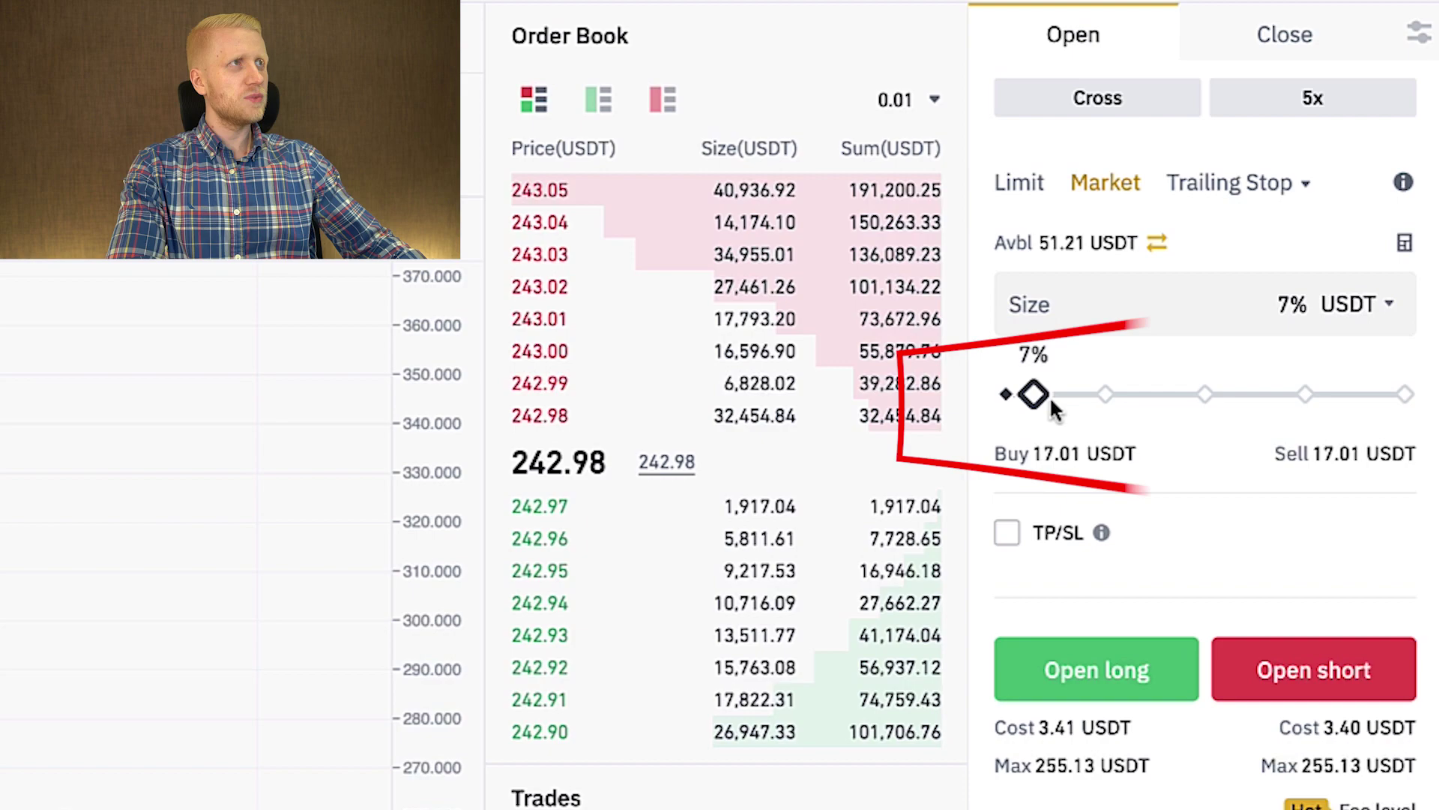
left_click_drag(1053, 409, 1072, 393)
left_click(1093, 678)
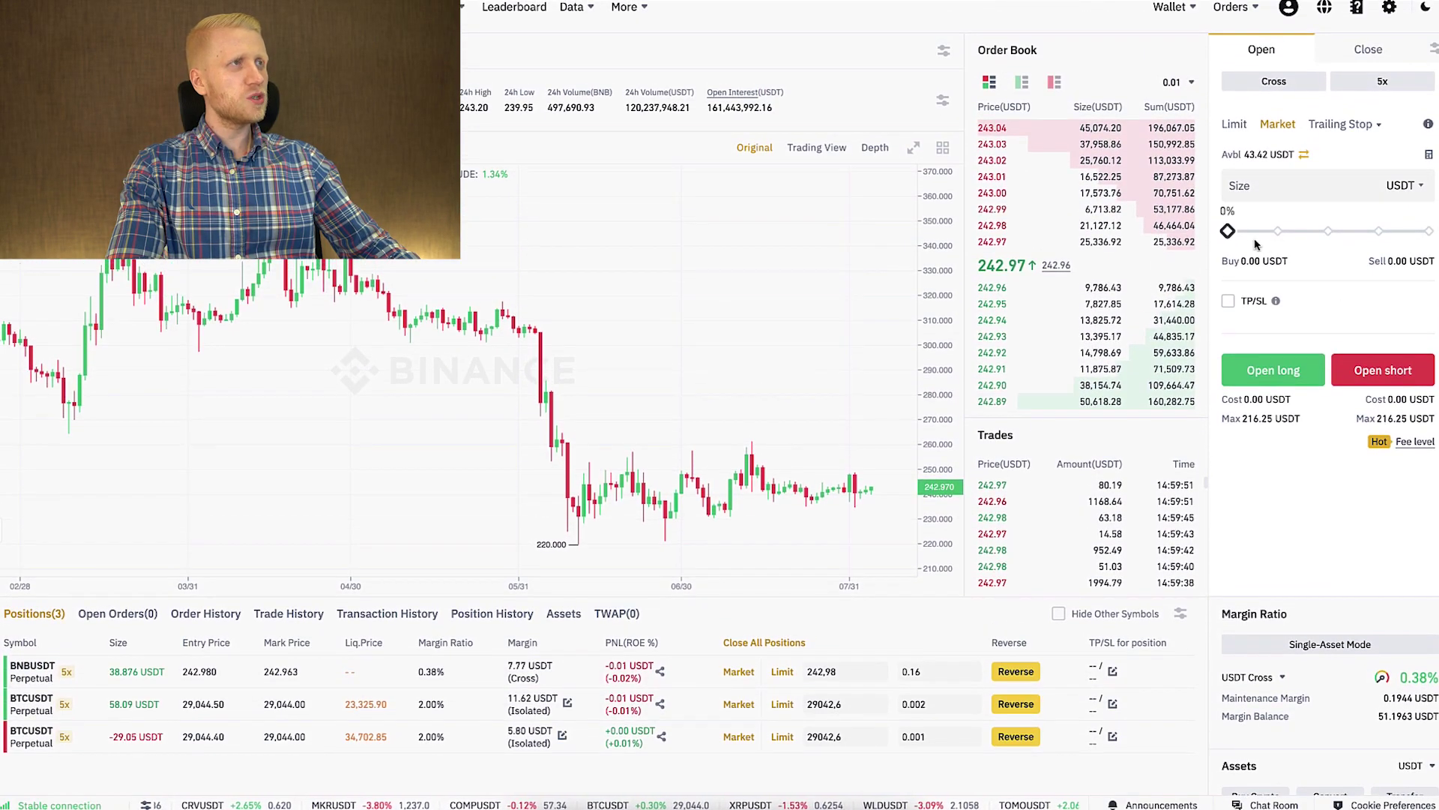
Set the size to 14% and place a 29.157 USDT market short on BNBUSDT.
left_click_drag(1226, 231, 1271, 232)
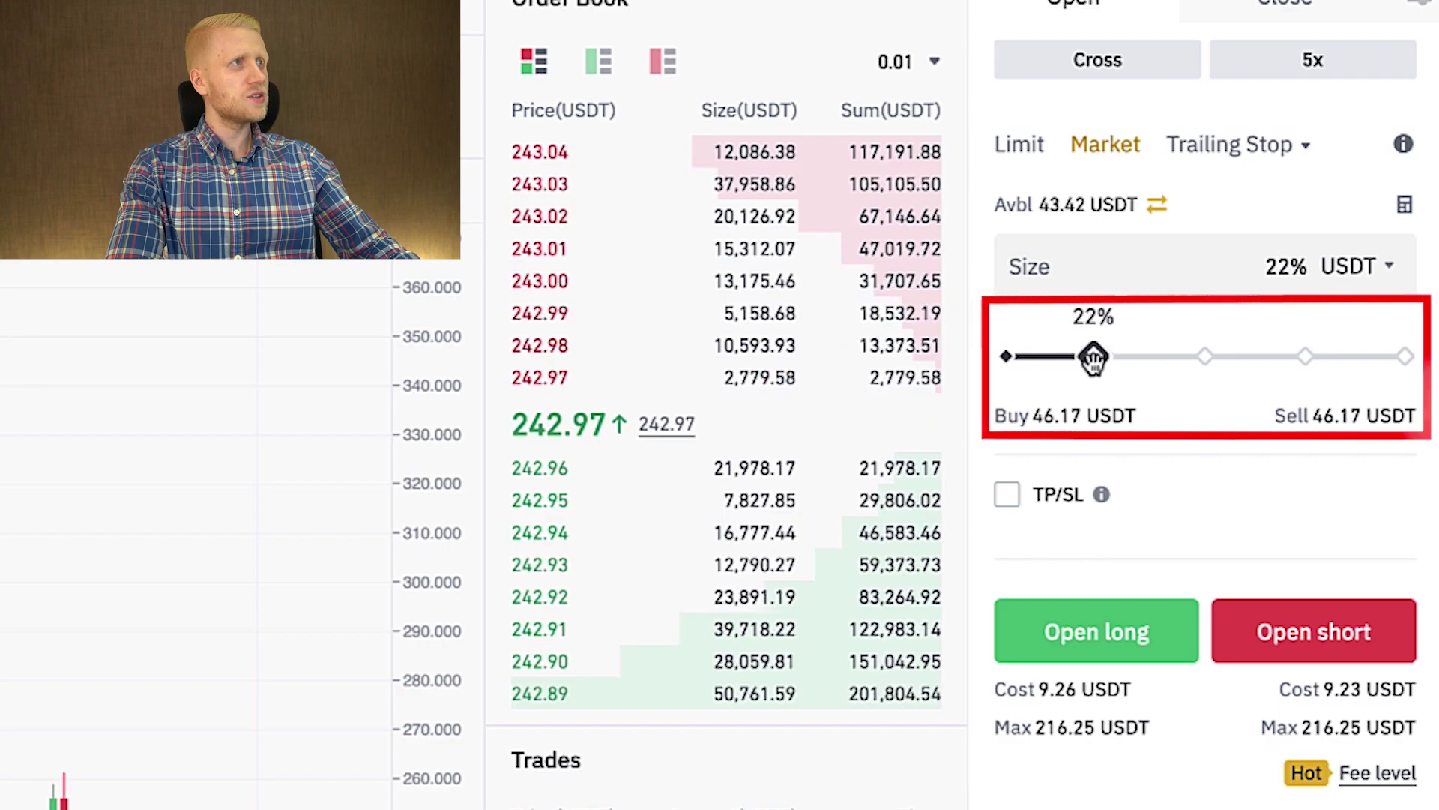
left_click_drag(1093, 358, 1064, 357)
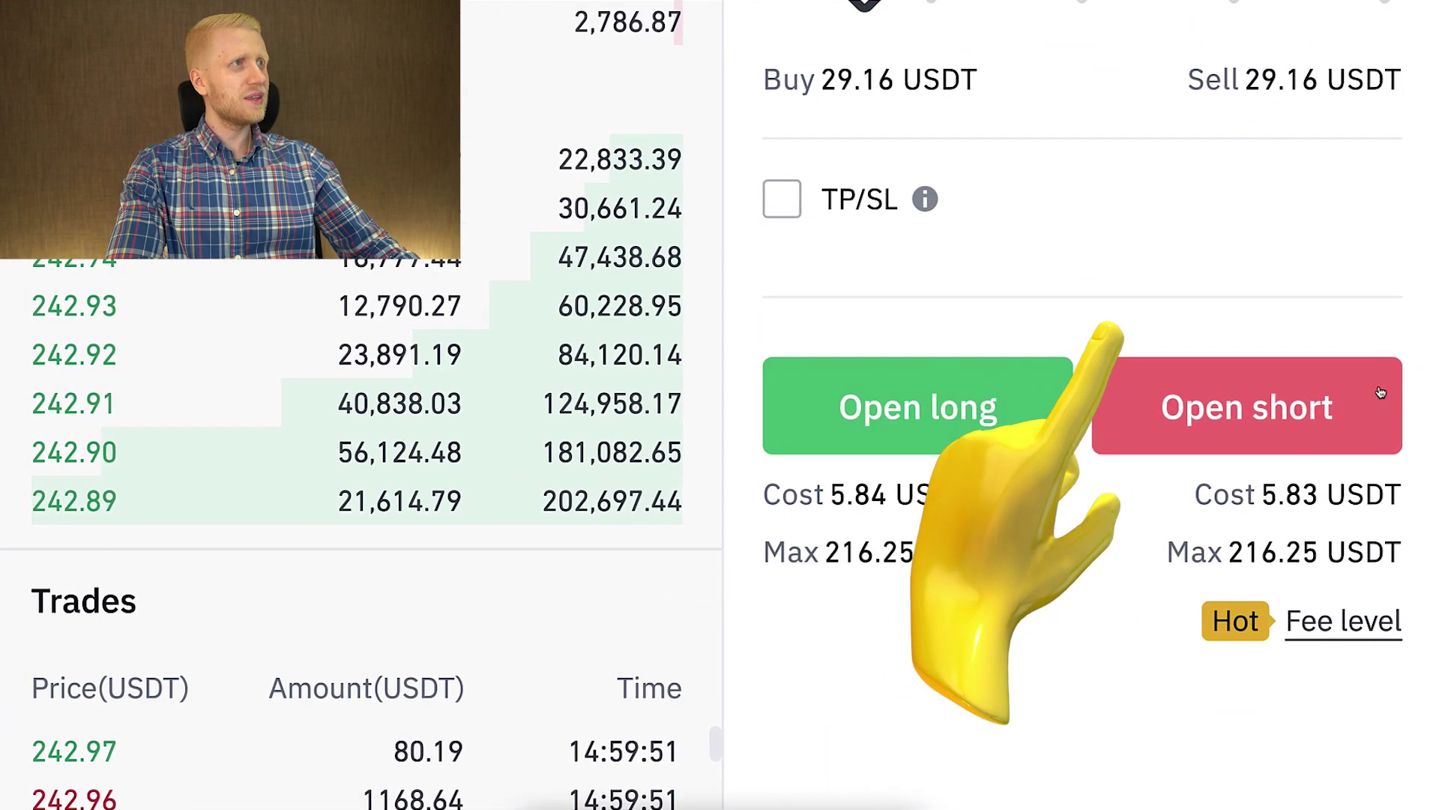
left_click(1380, 392)
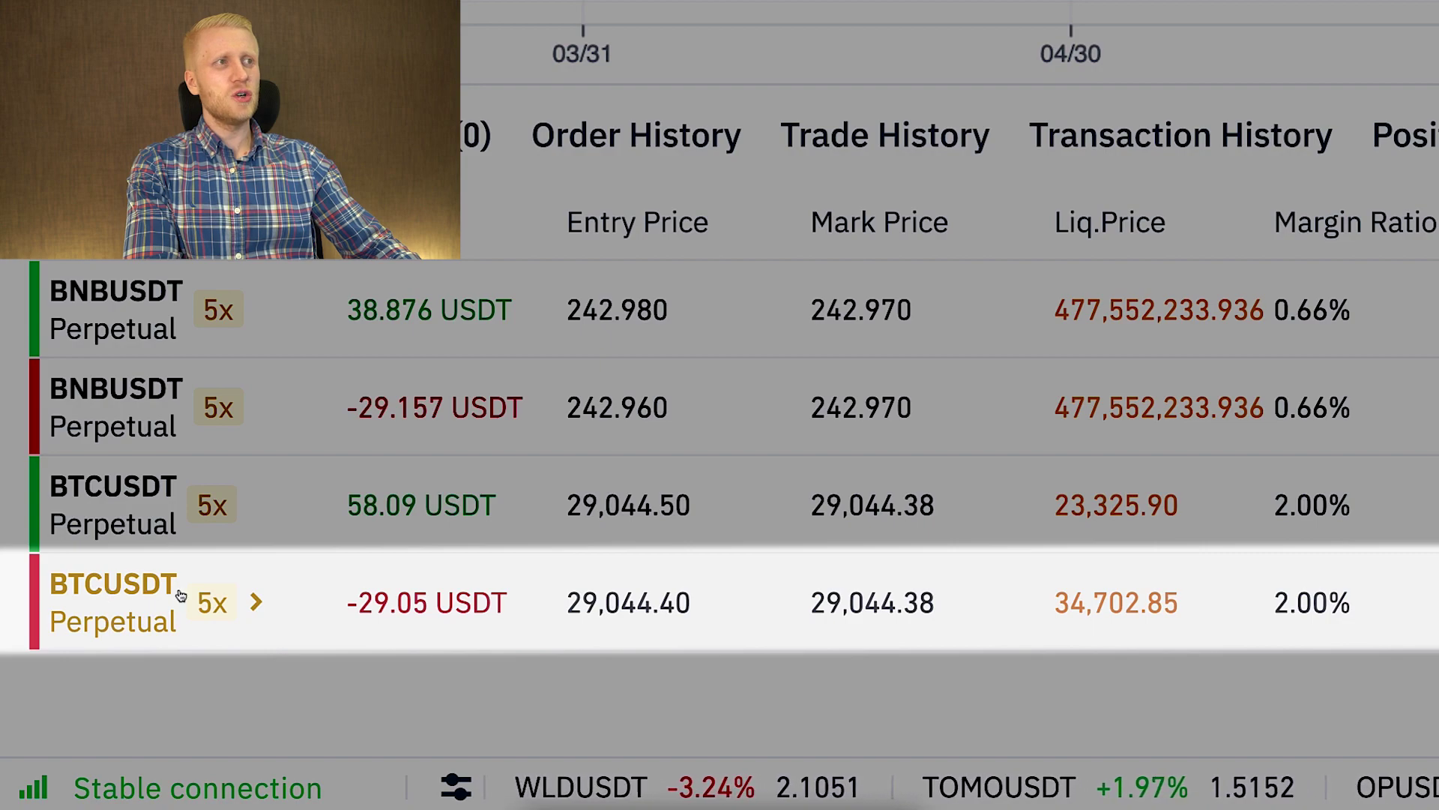
Close the BTCUSDT and BNBUSDT short positions at market price.
scroll(180, 594, "right", 10)
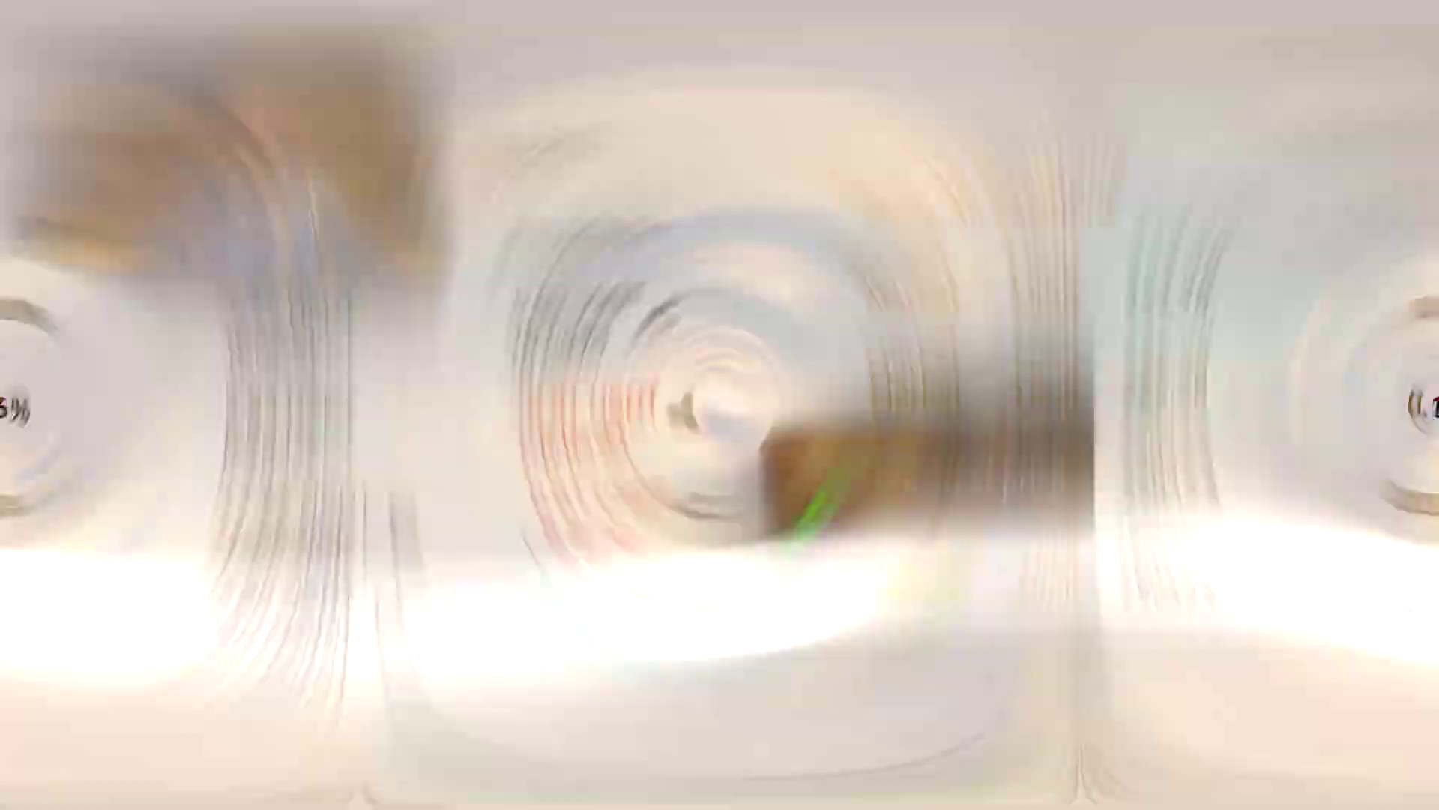
left_click(741, 599)
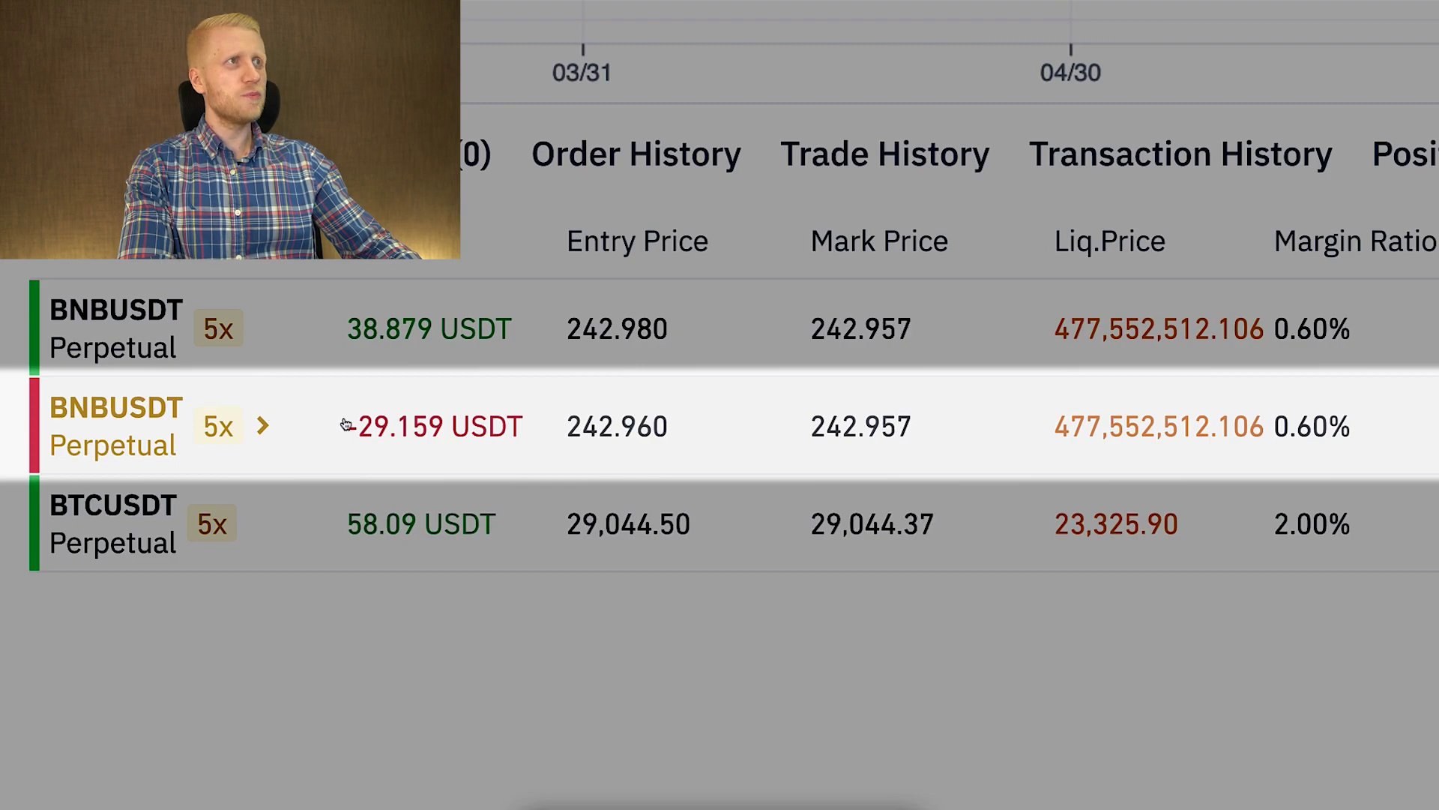
left_click(1020, 431)
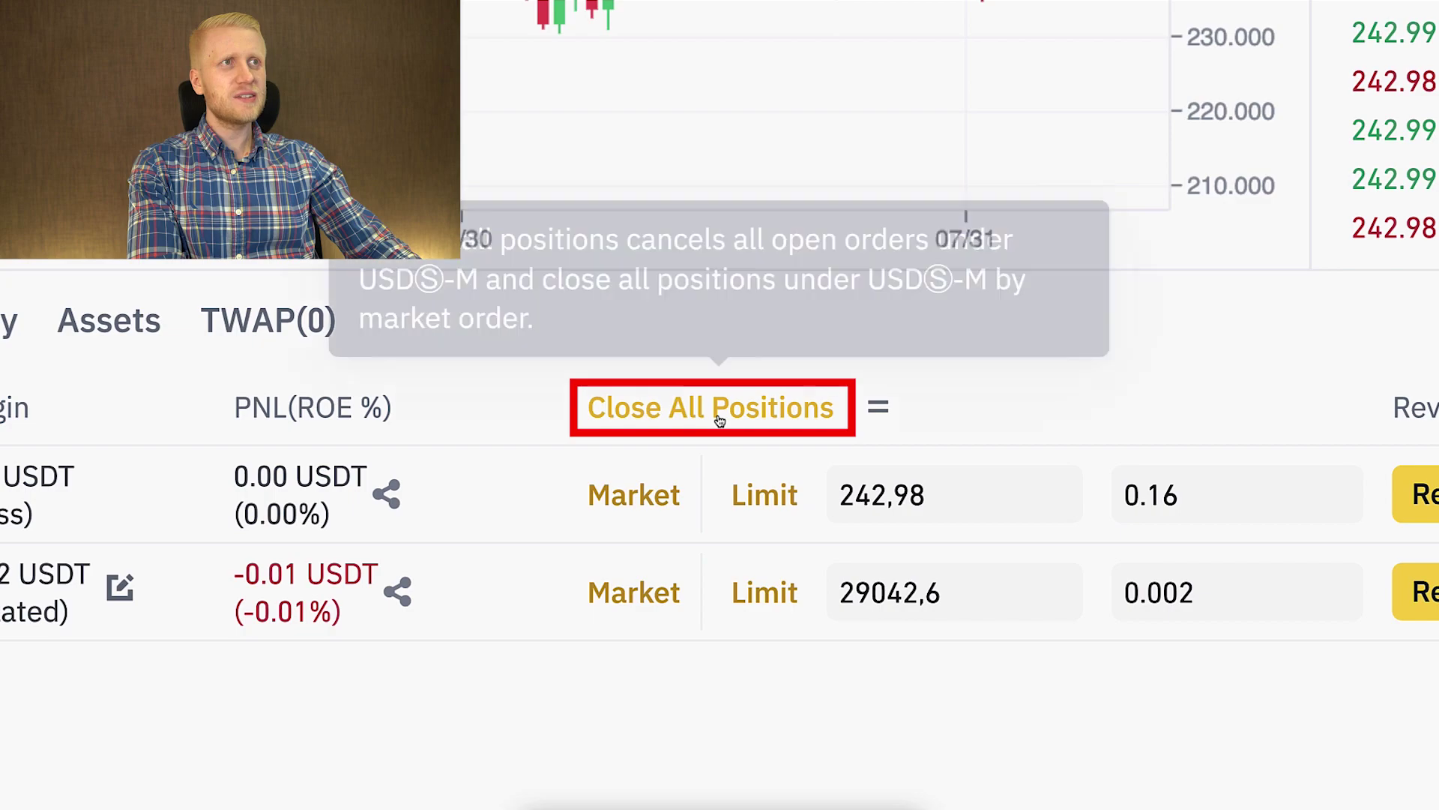
Close every open position at once and confirm, cancelling any open orders.
left_click(718, 420)
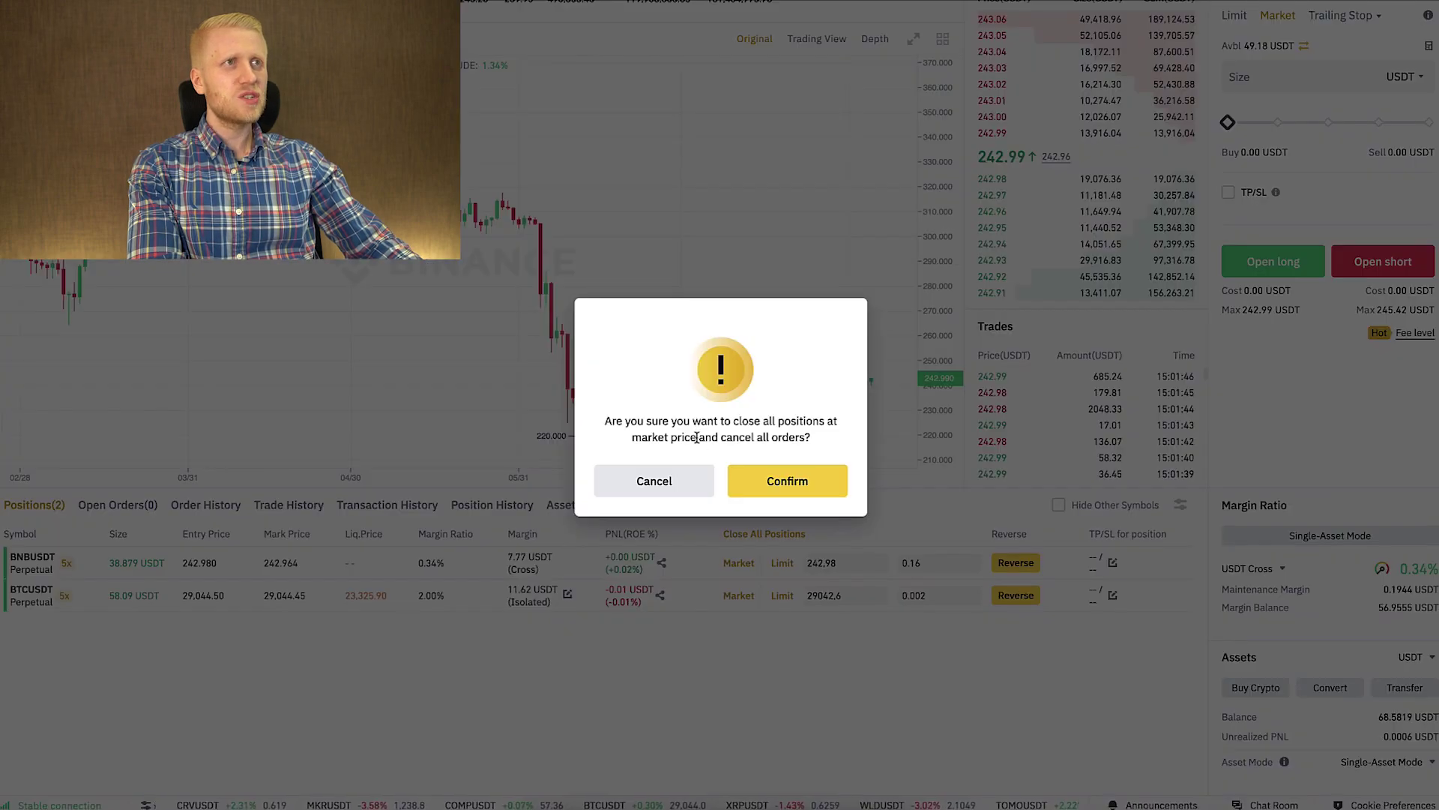
left_click(760, 494)
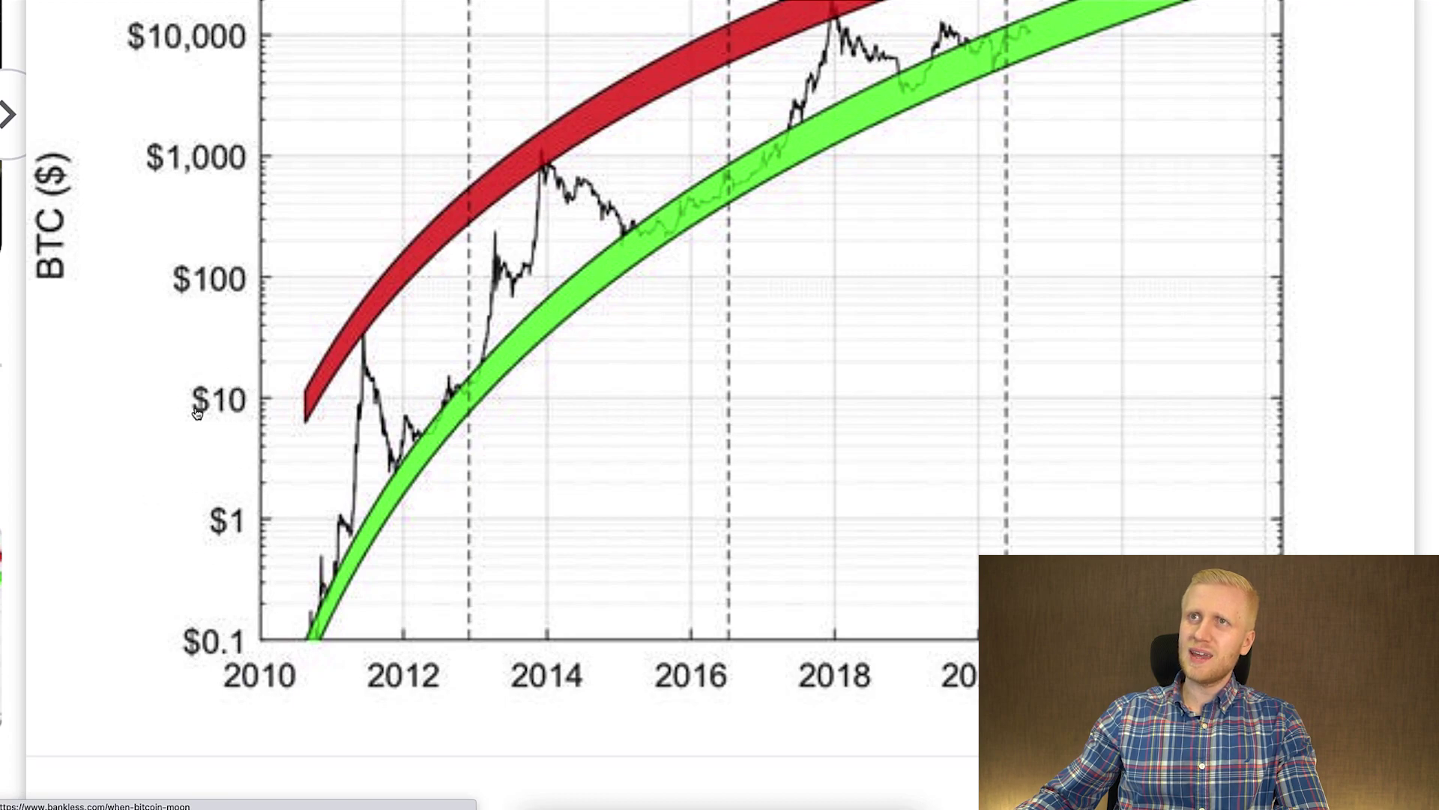
scroll(162, 302, "up", 5)
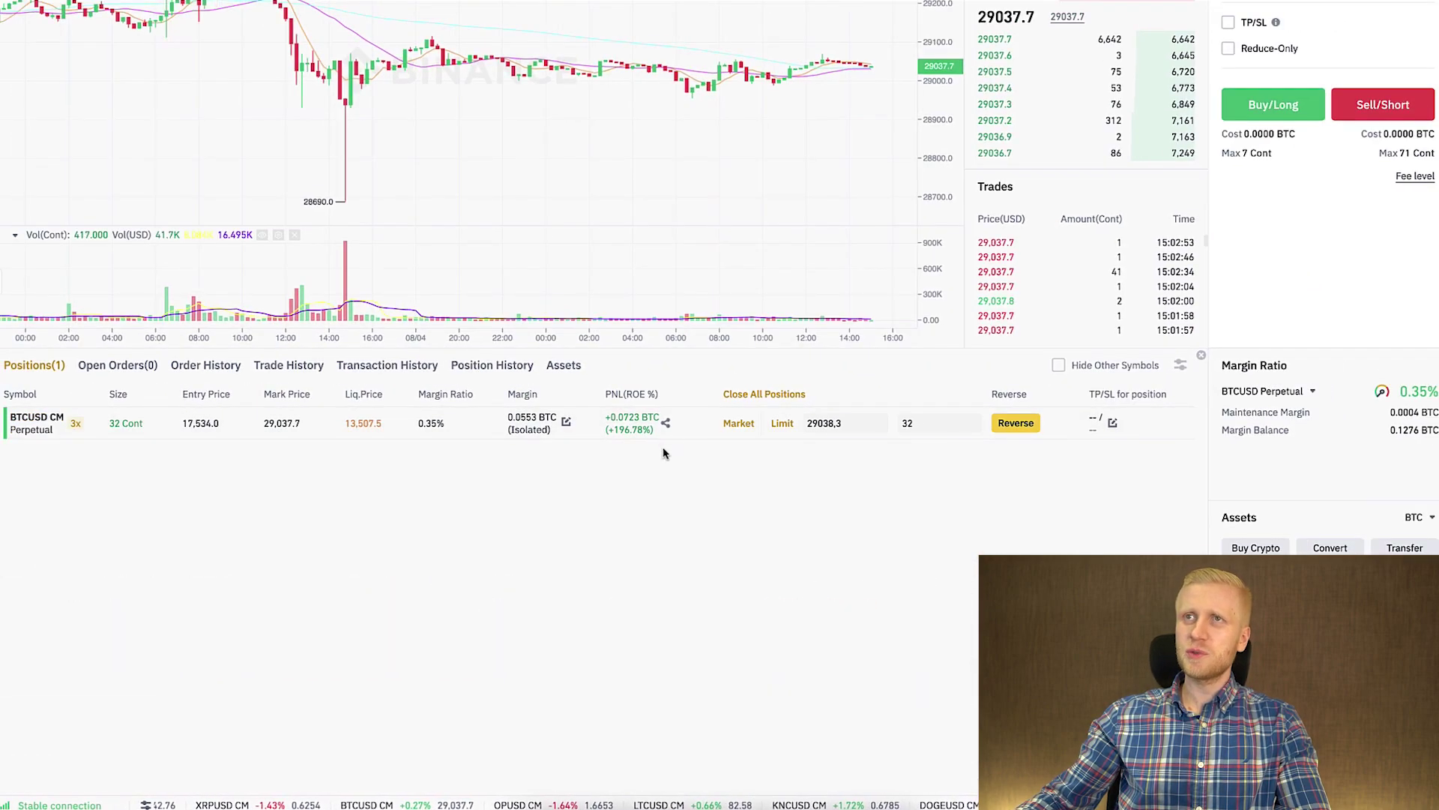
Scroll up to the BTCUSD CM perpetual header, with the 3x position at +196.78% profit.
scroll(663, 453, "up", 4)
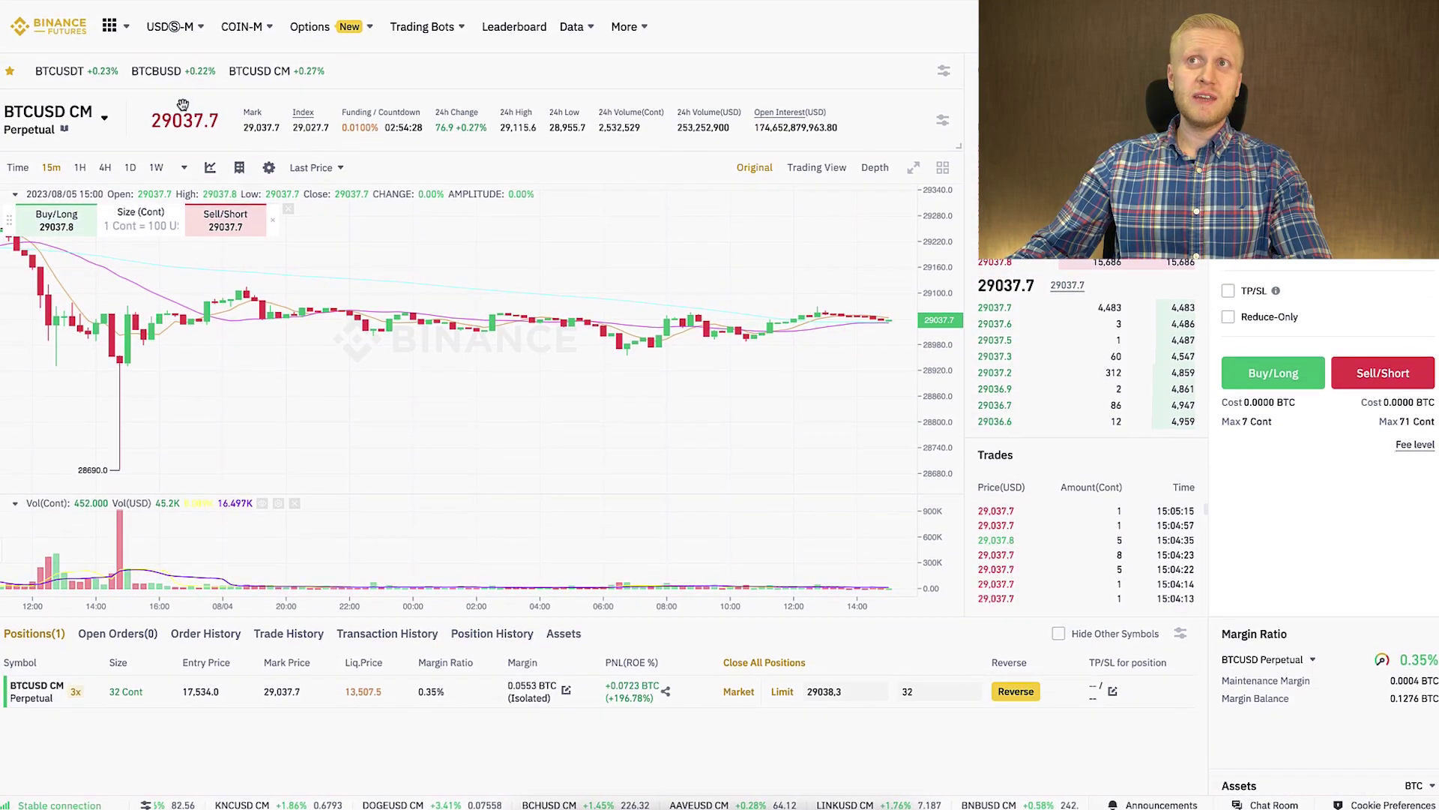
mouse_move(70, 183)
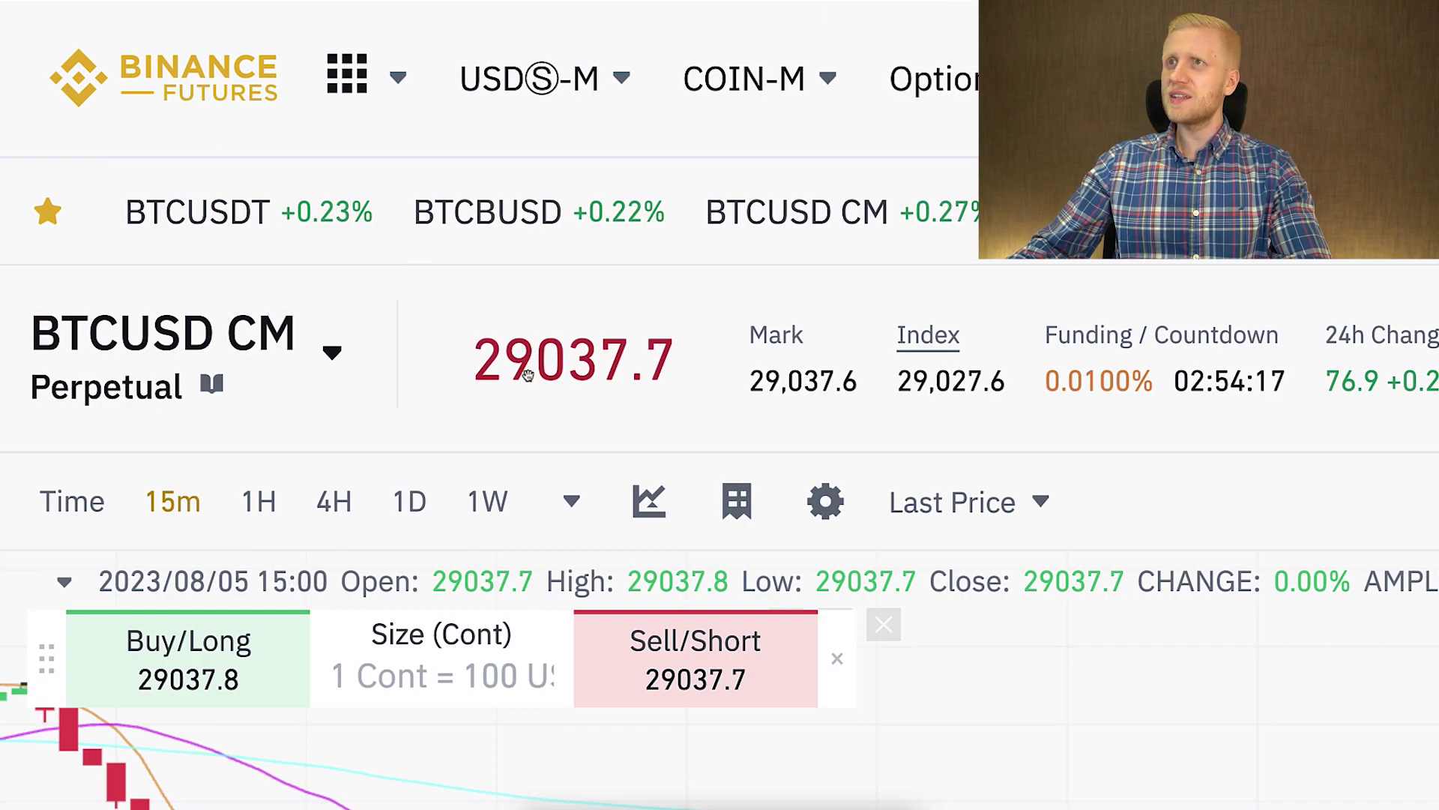
mouse_move(860, 133)
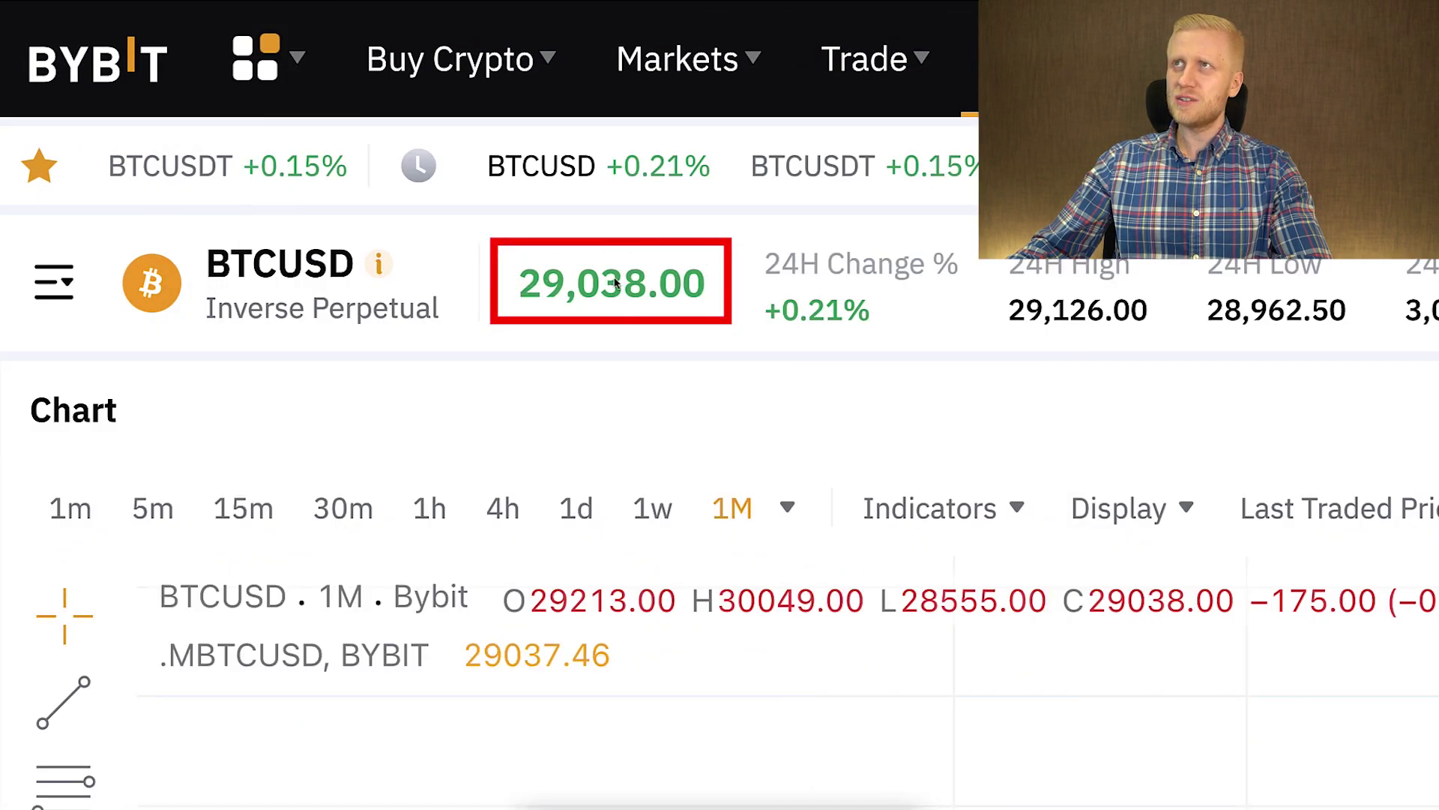
Highlight the USD amount of the BTCUSD inverse position's 219.33% unrealized profit on Bybit.
mouse_move(708, 47)
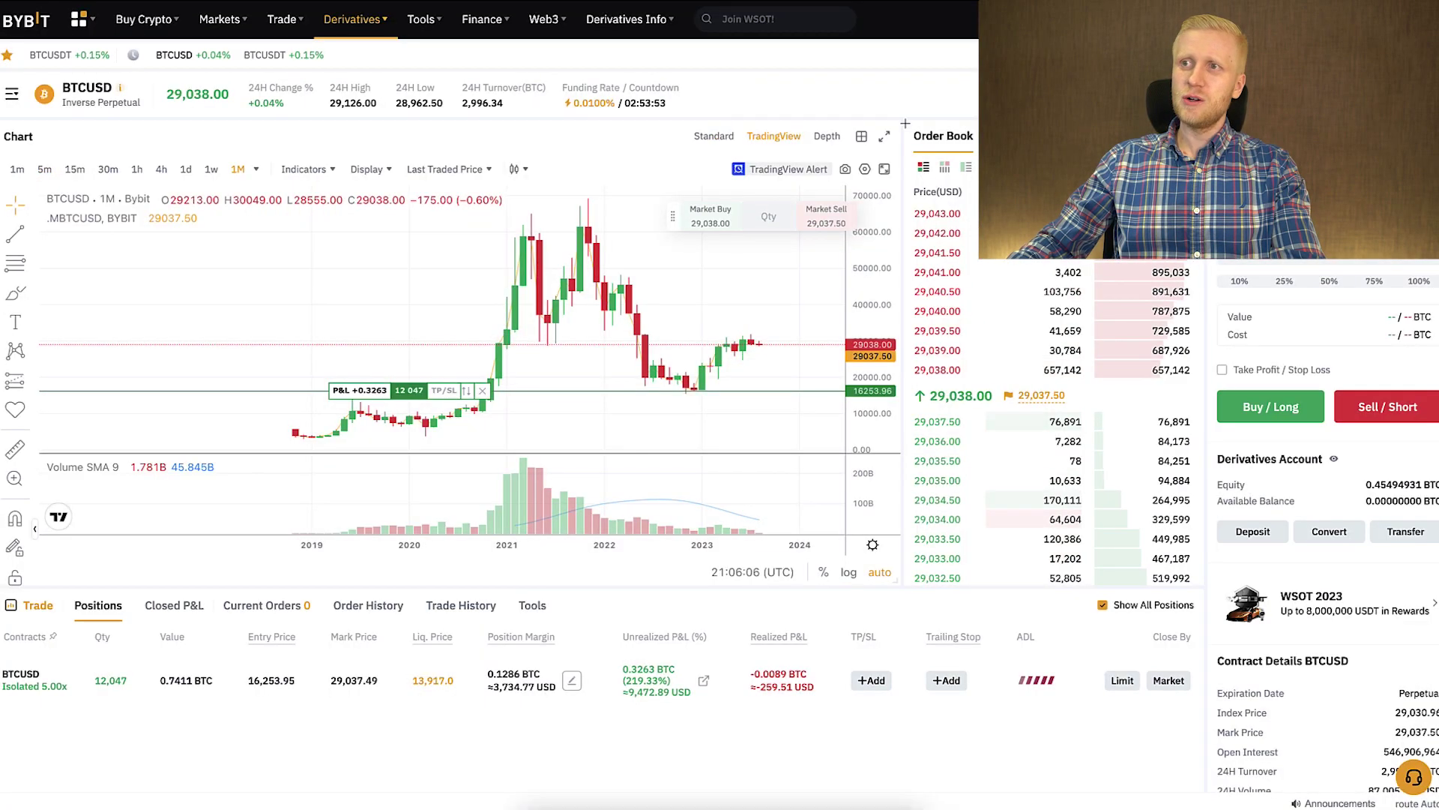
mouse_move(674, 678)
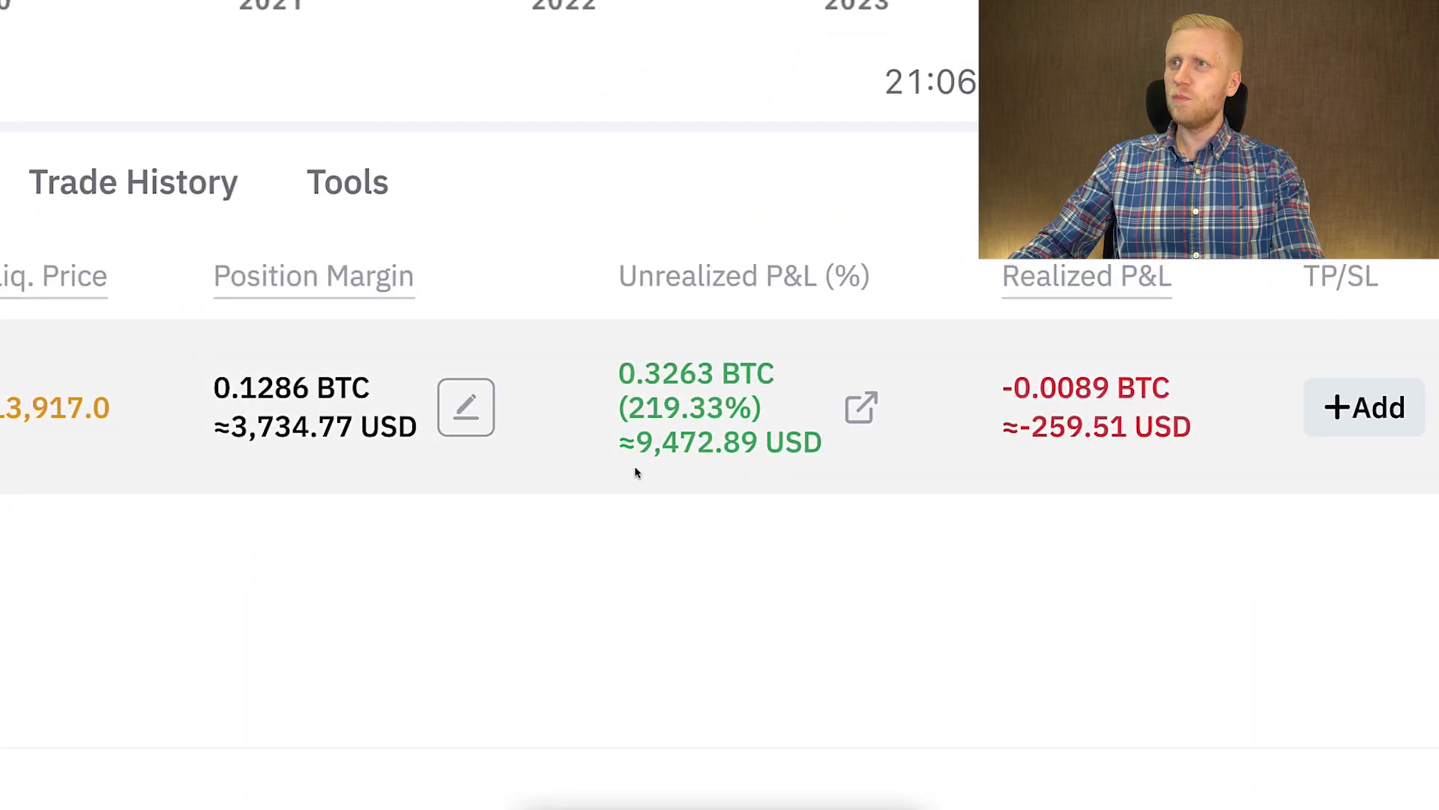
left_click_drag(624, 692, 685, 693)
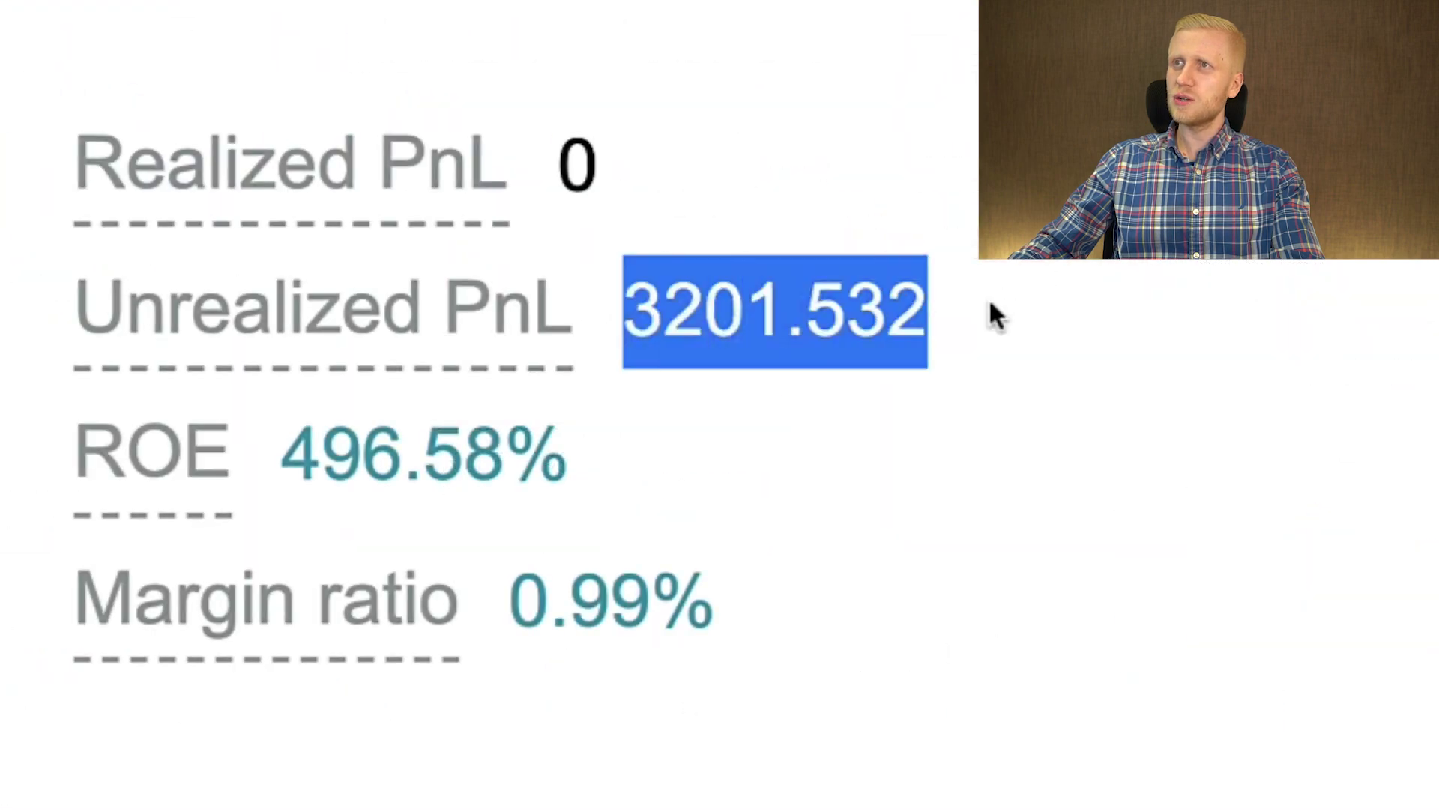
Clear the highlight on the unrealized PnL figure.
left_click(989, 304)
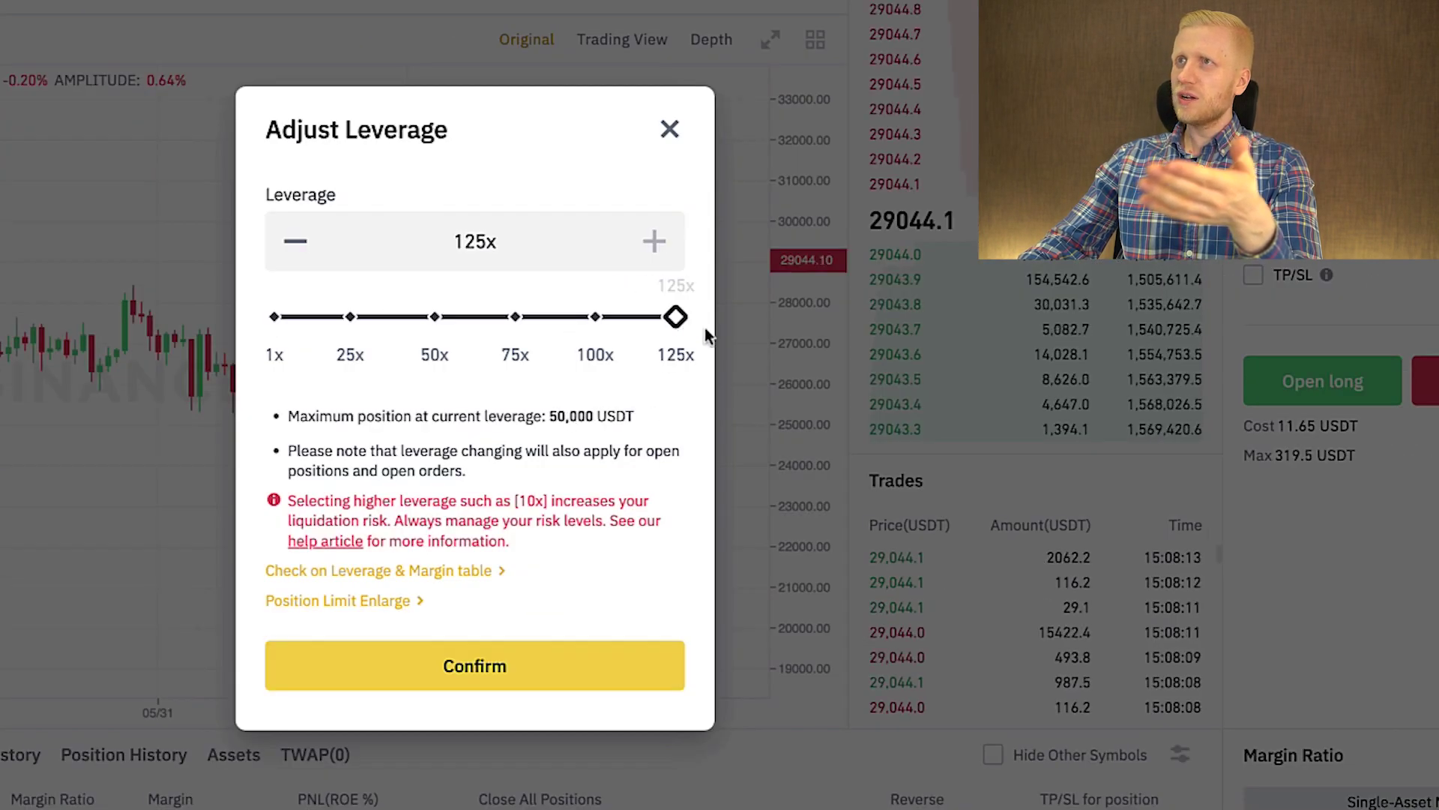
Sweep the leverage slider from near 125x through 5x, 50x and 100x back to 1x.
left_click_drag(677, 315, 350, 319)
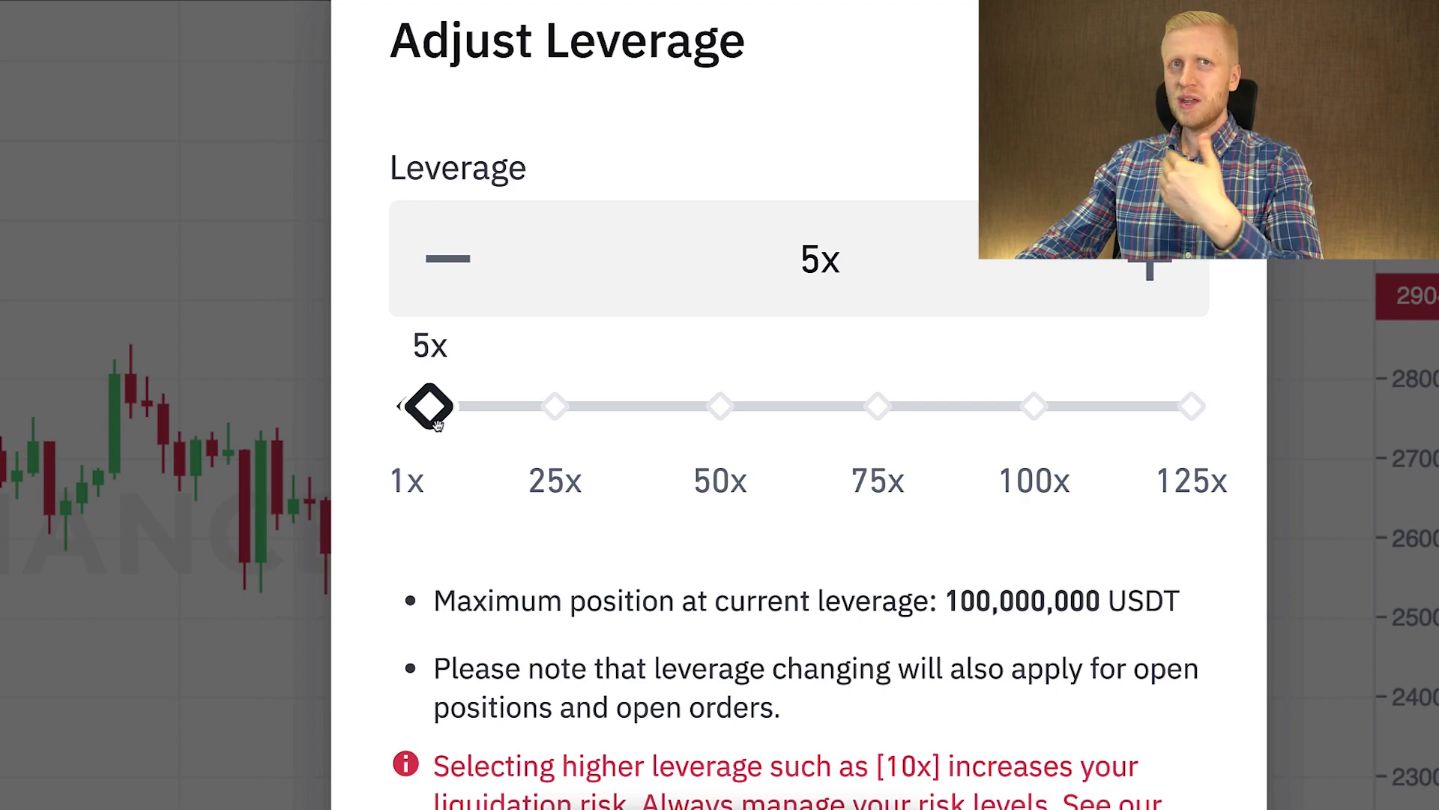
left_click_drag(435, 419, 448, 422)
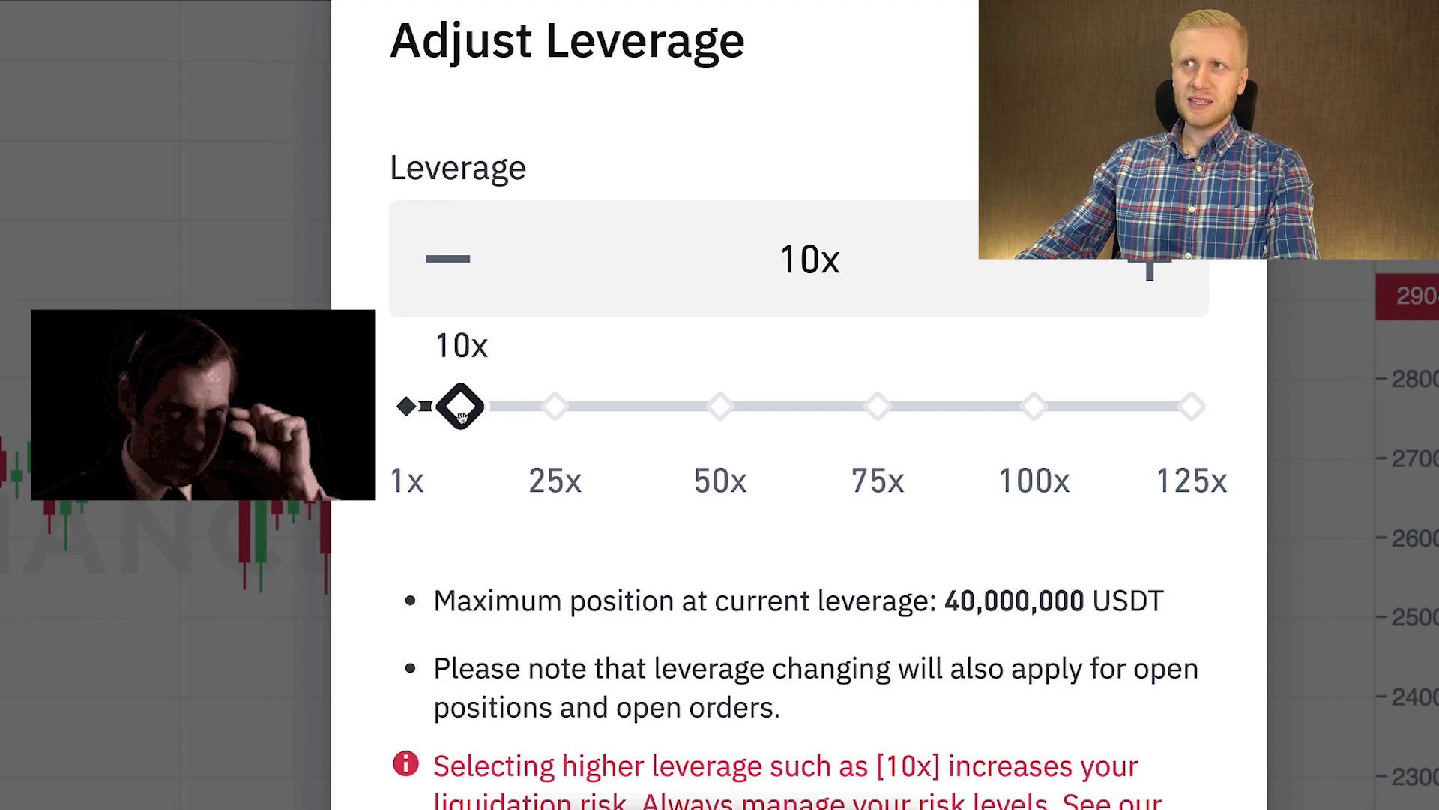
left_click_drag(461, 416, 778, 424)
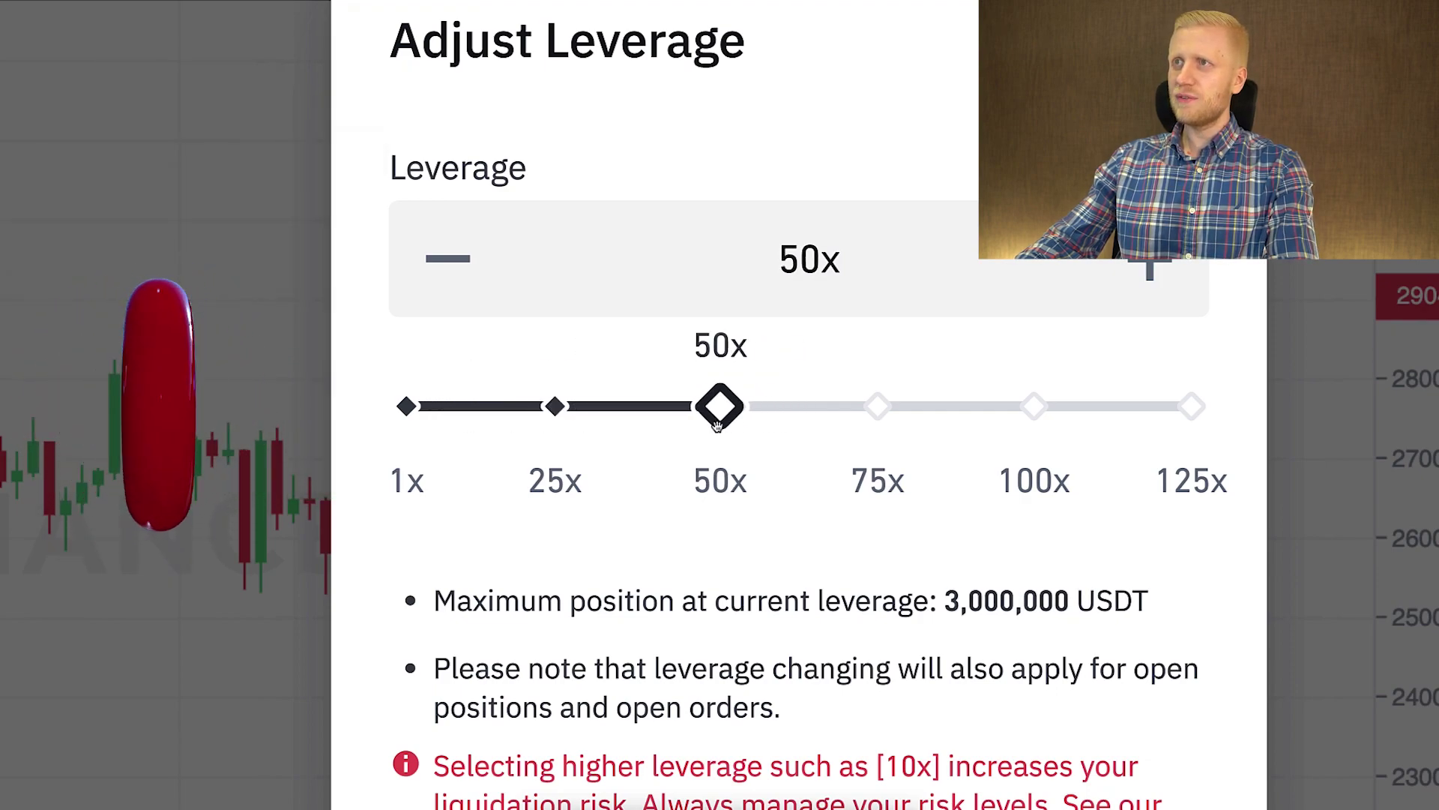
left_click_drag(1050, 409, 1043, 409)
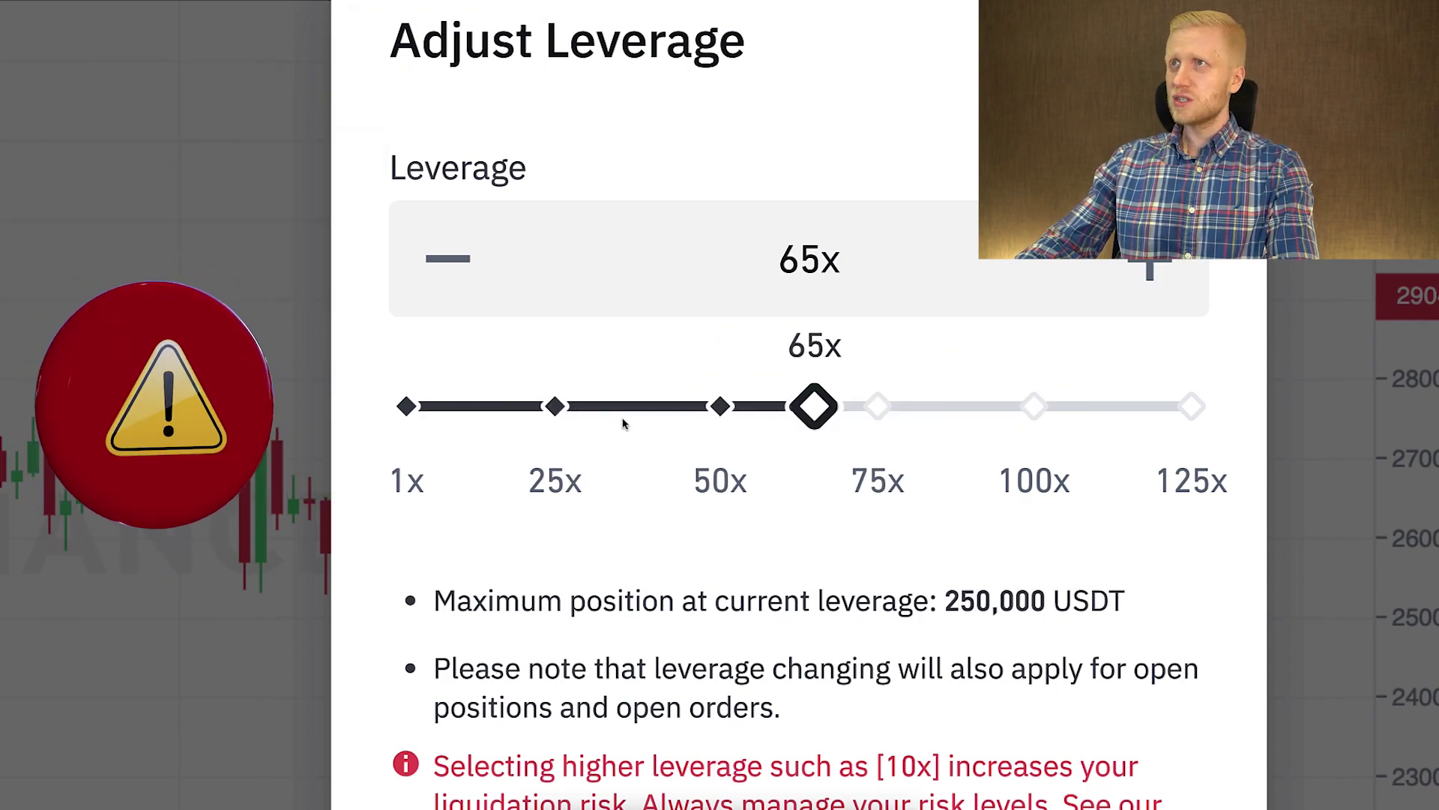
left_click_drag(623, 424, 326, 411)
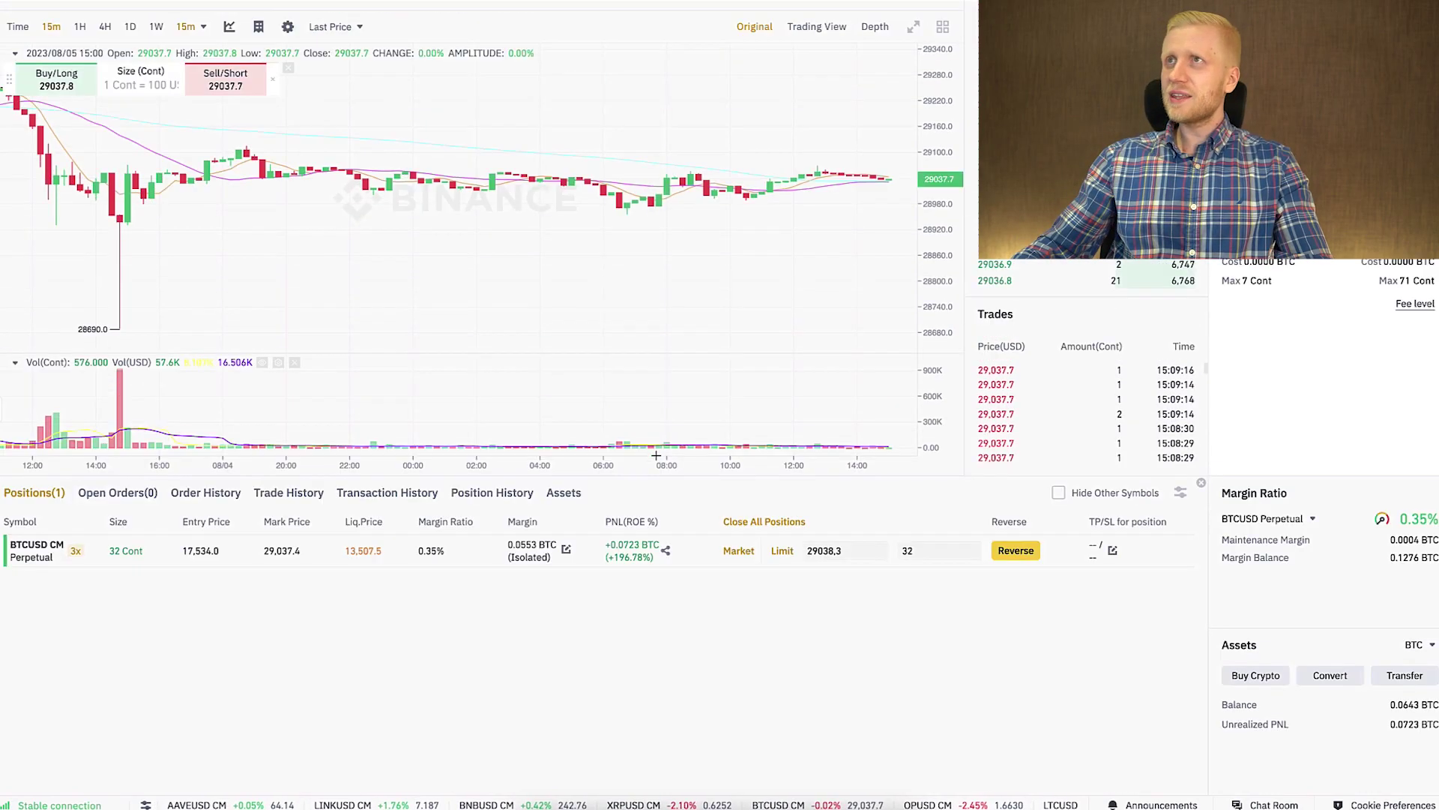
scroll(656, 455, "up", 2)
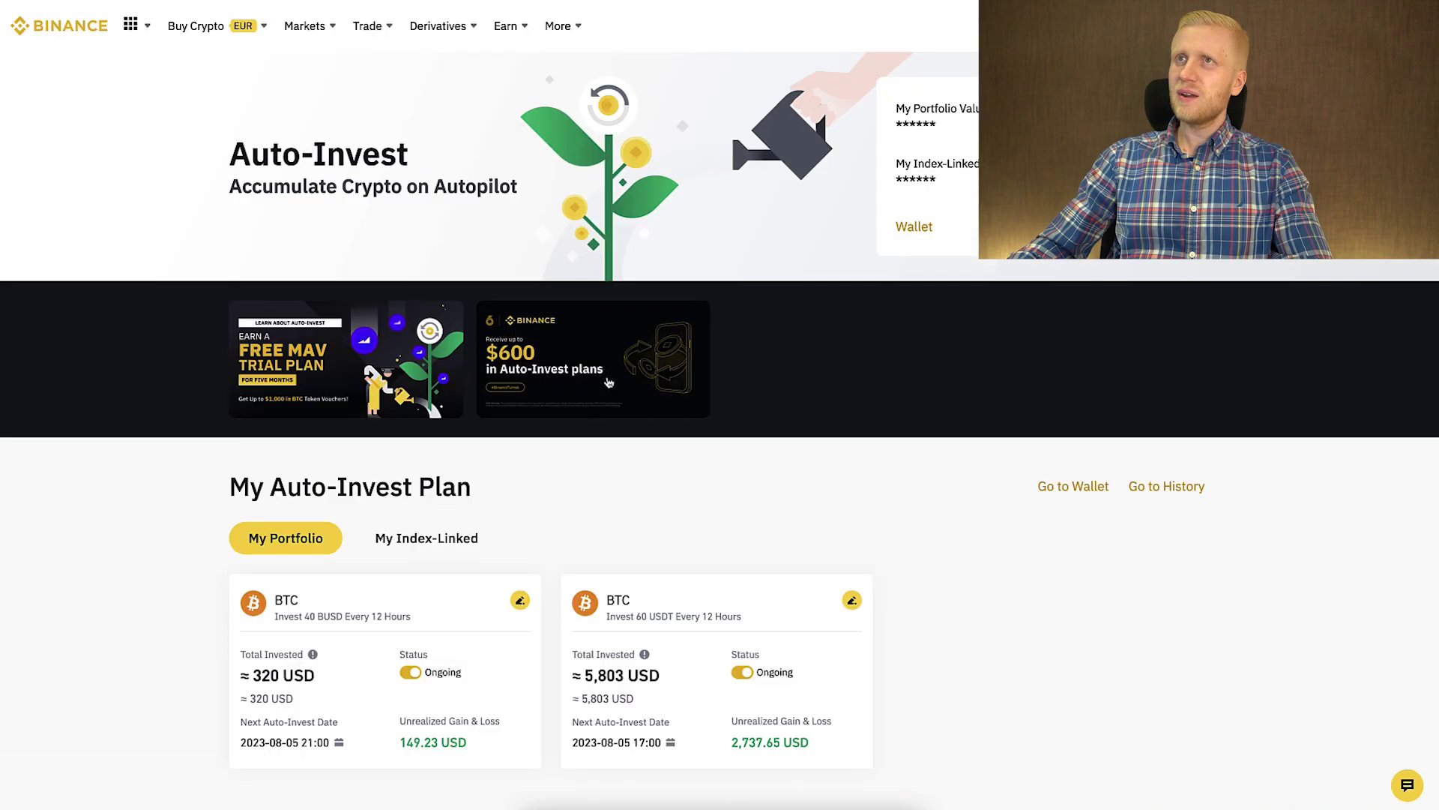
Highlight the two BTC plans' unrealized gains of 149.23 USD and 2,737.65 USD.
scroll(612, 405, "down", 2)
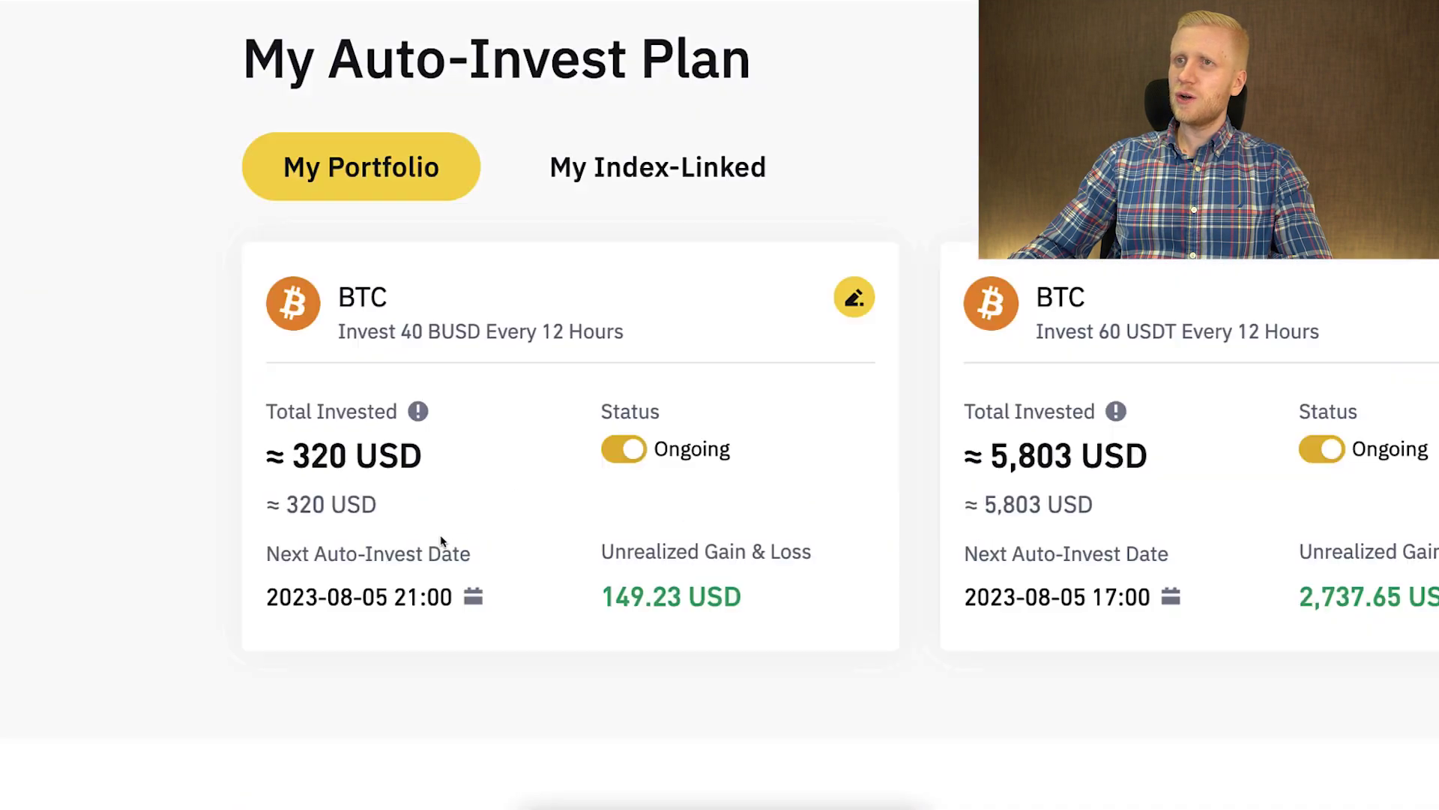
left_click_drag(401, 545, 464, 571)
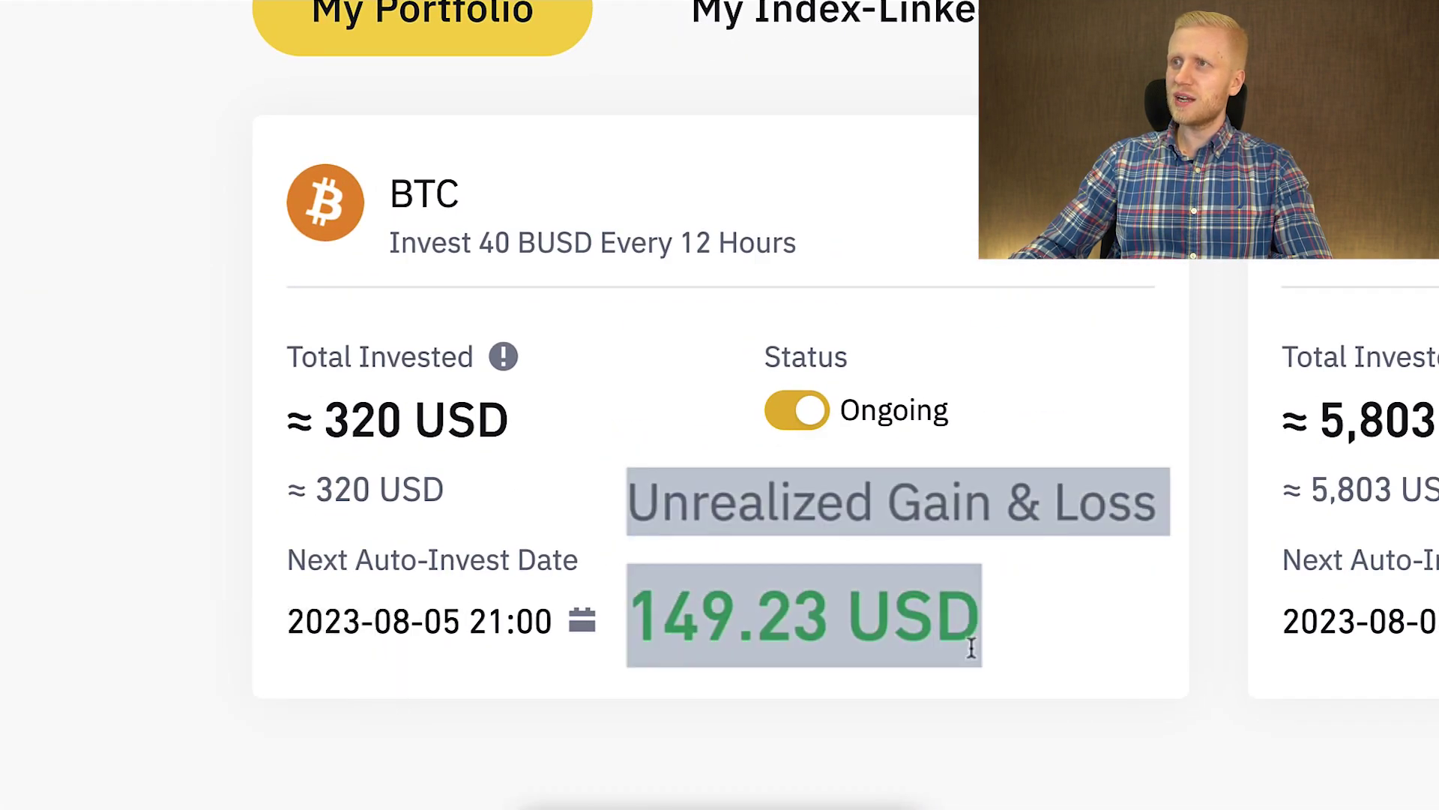
left_click_drag(887, 648, 497, 487)
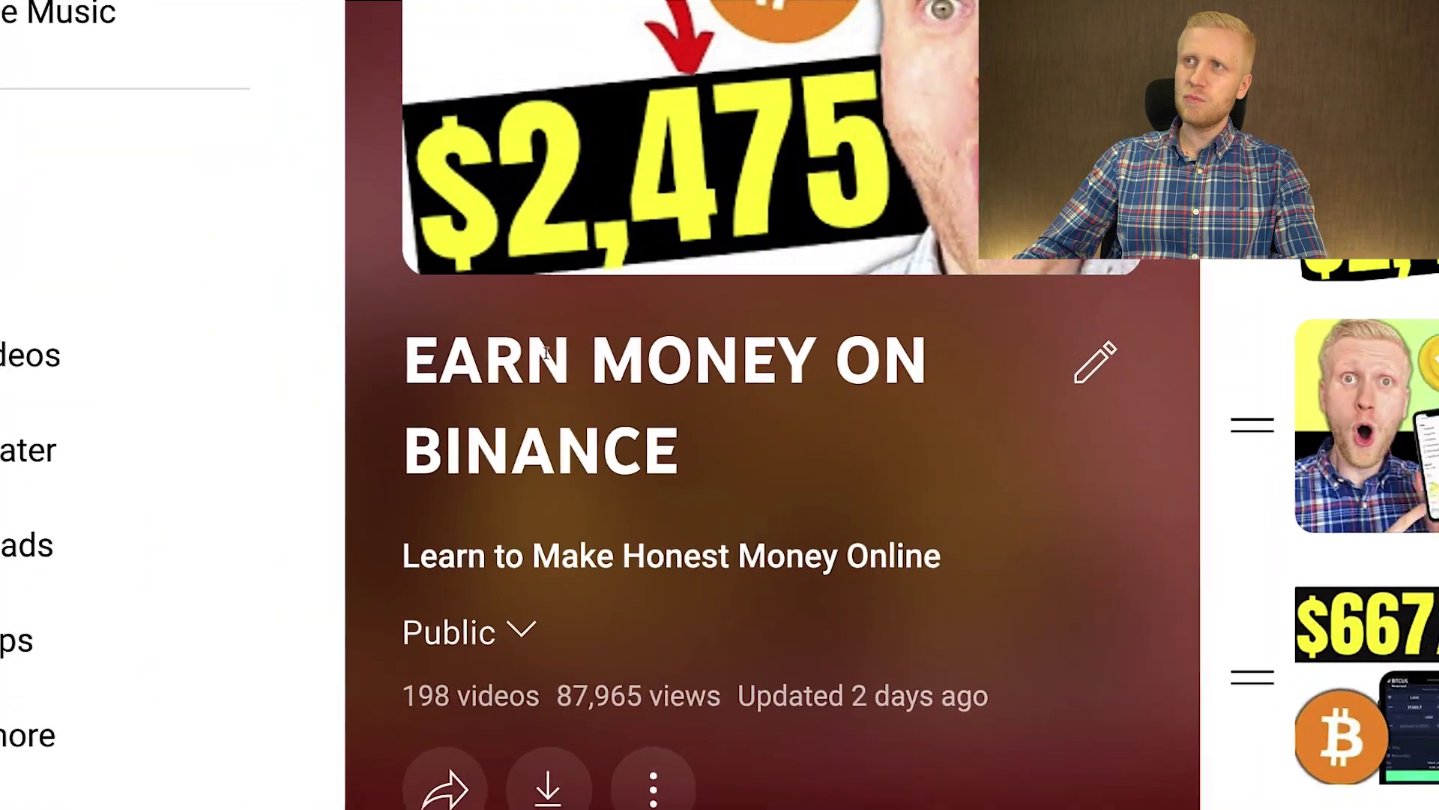
Scroll the 198-video playlist down past Auto-Invest, Leveraged Tokens and Battle Futures tutorials.
scroll(710, 348, "down", 5)
scroll(710, 348, "down", 20)
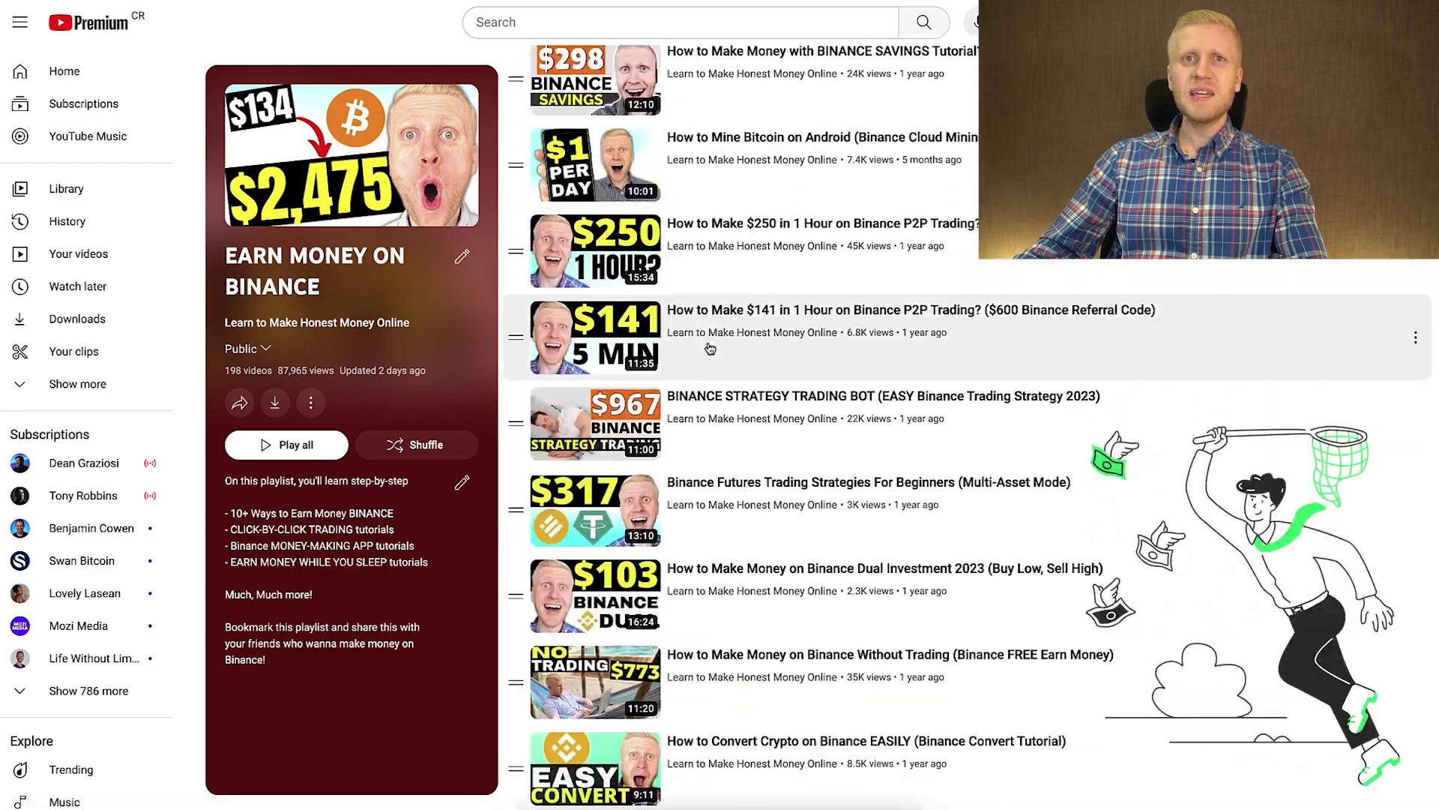
scroll(710, 348, "down", 20)
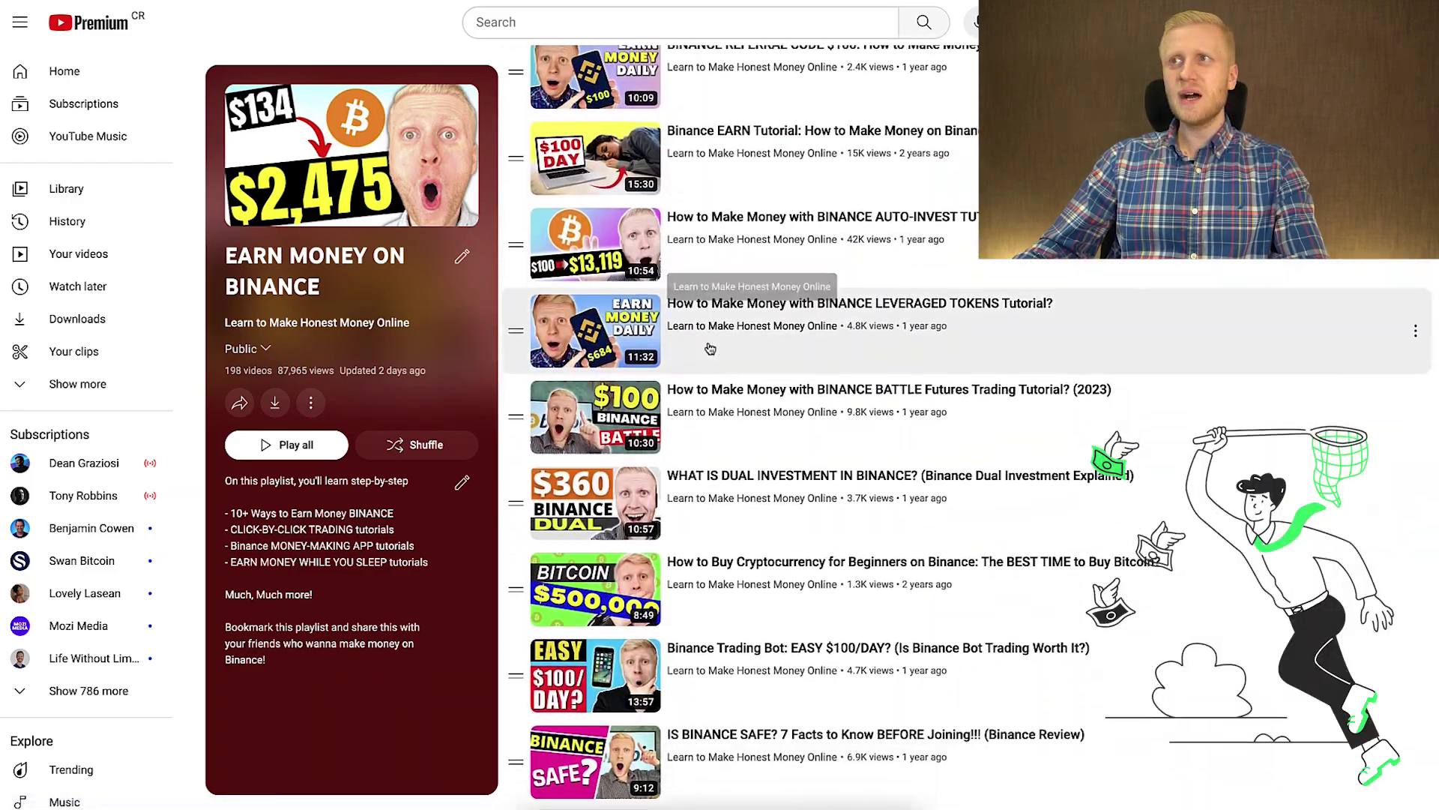